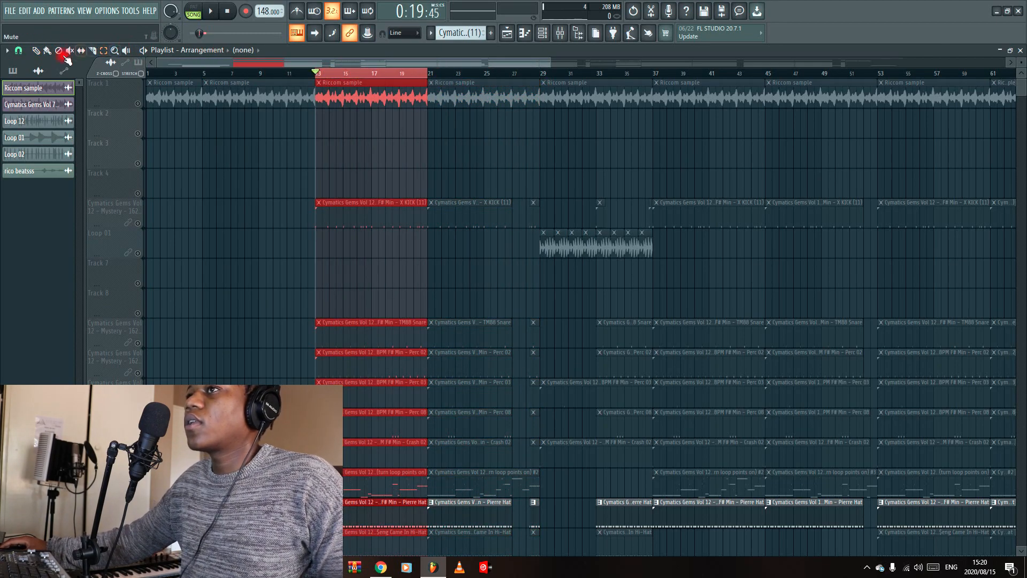
Step: Open the Pierre Hat pattern from the bar 13 clip in the piano roll and play it through from bar 1
{"action": "double_click", "coordinate": [359, 523]}
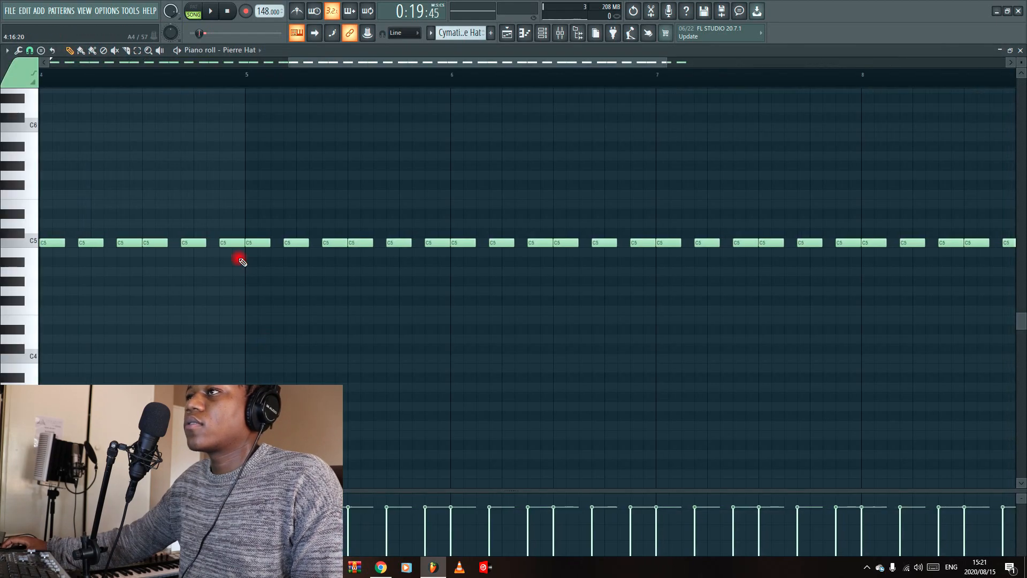
{"action": "left_click_drag", "start_coordinate": [291, 62], "coordinate": [50, 62]}
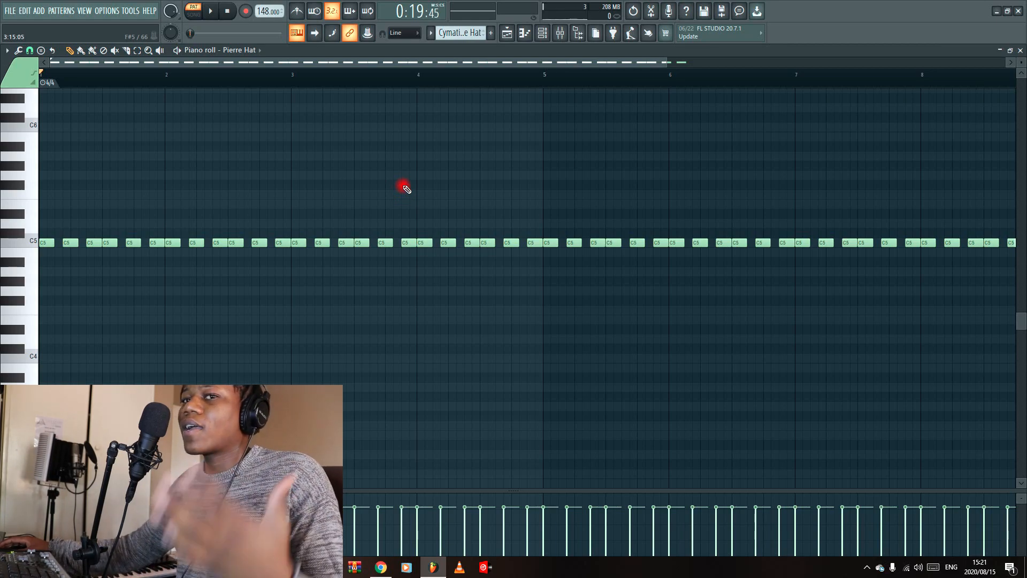
{"action": "key", "text": "space"}
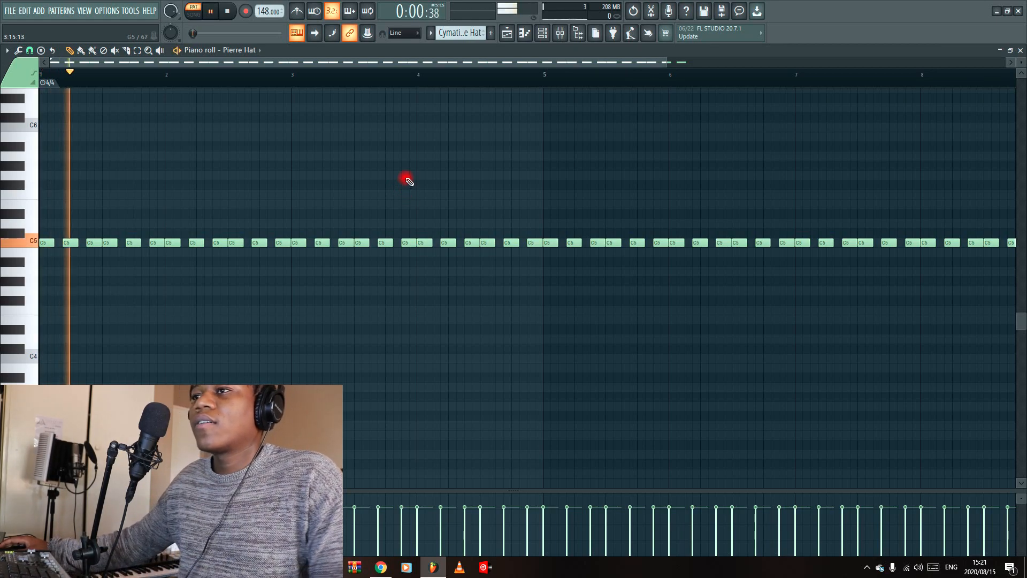
{"action": "left_click_drag", "start_coordinate": [650, 64], "coordinate": [815, 47]}
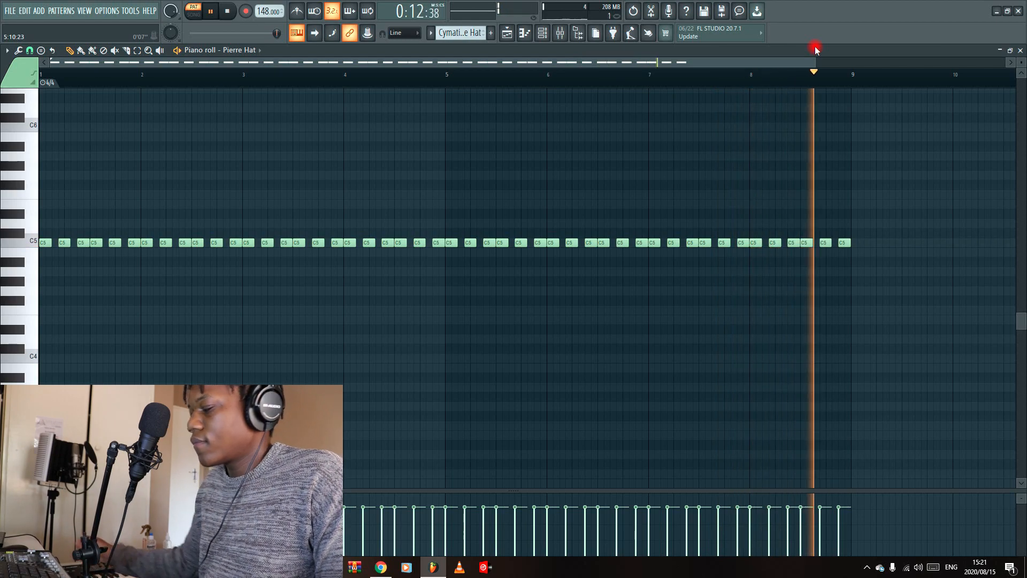
{"action": "key", "text": "space"}
Step: Unmute the Gen$eng Came In Hi-Hat playlist track and show its pattern from bar 1 in the piano roll
{"action": "left_click", "coordinate": [507, 34]}
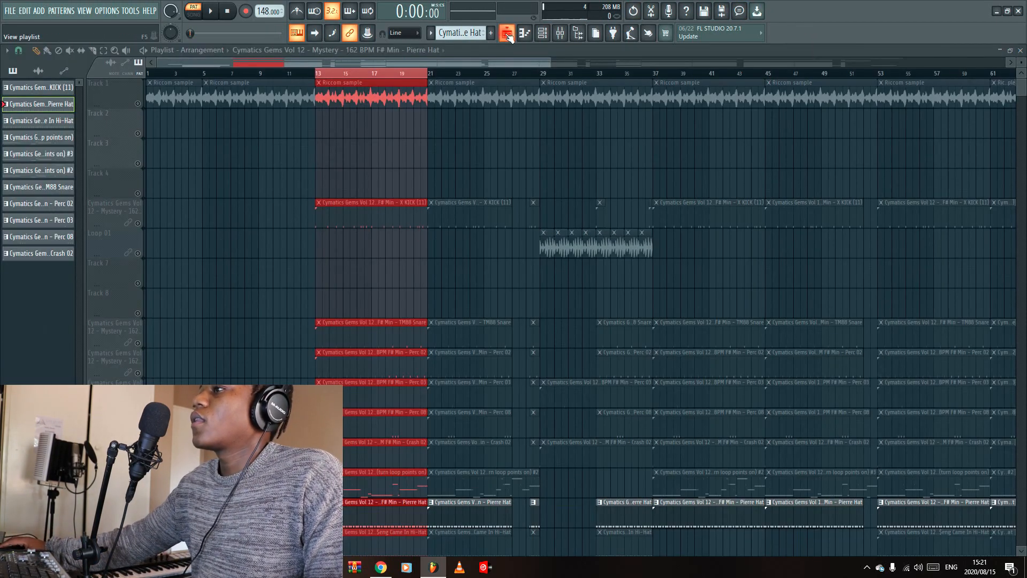
{"action": "scroll", "coordinate": [354, 439], "scroll_direction": "down", "scroll_amount": 5}
{"action": "left_click", "coordinate": [137, 403]}
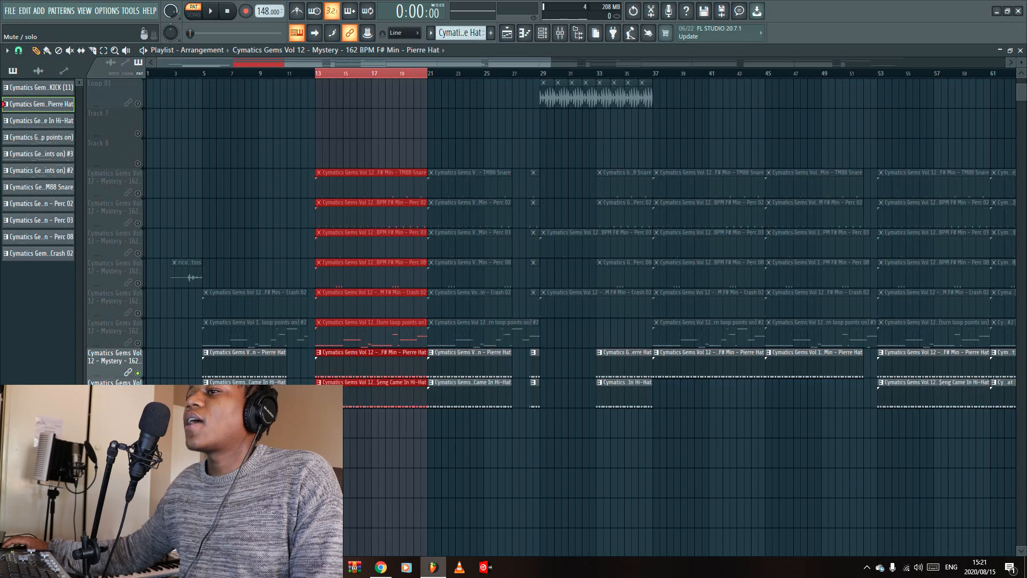
{"action": "double_click", "coordinate": [356, 395]}
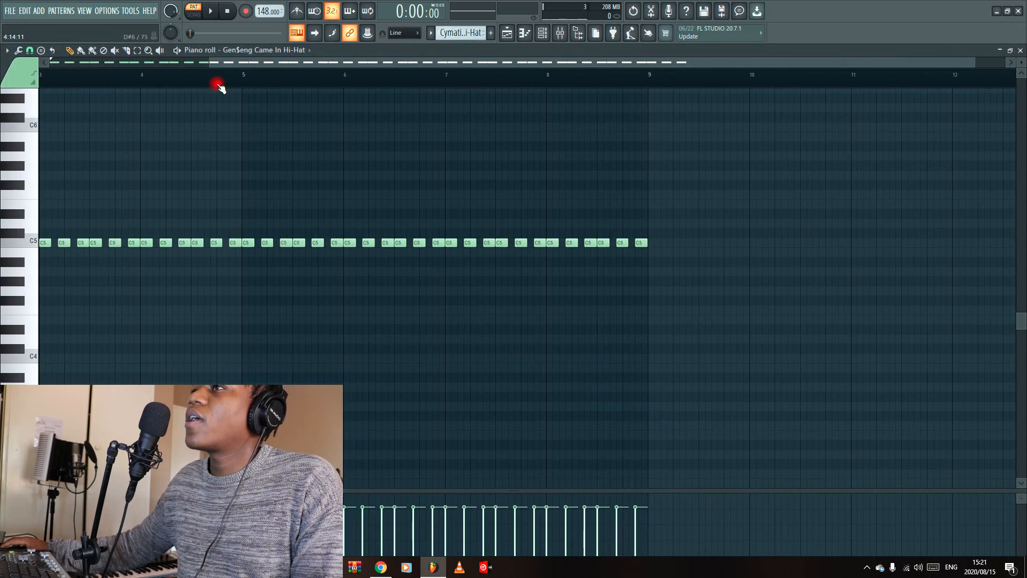
{"action": "left_click_drag", "start_coordinate": [240, 63], "coordinate": [80, 62]}
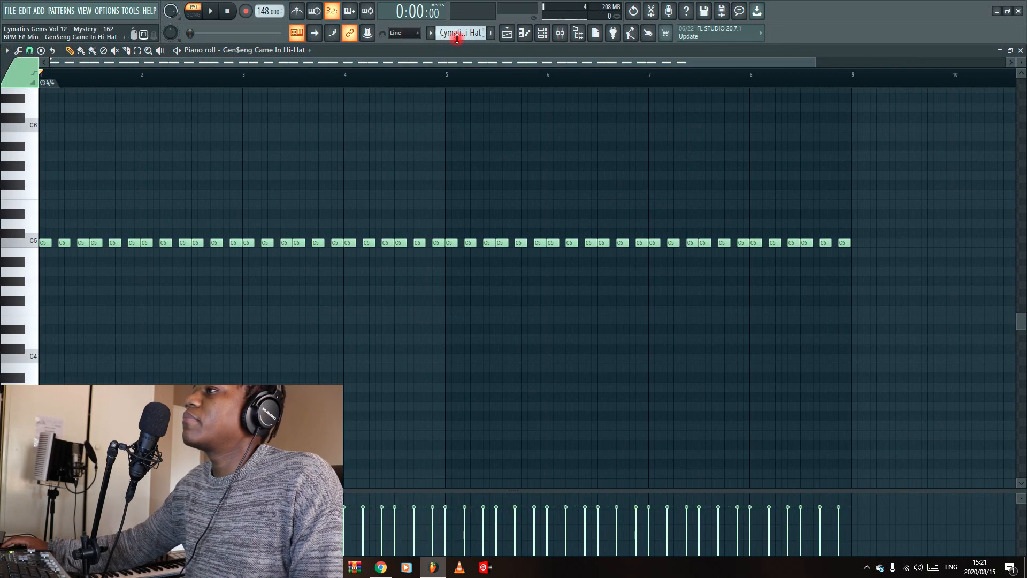
{"action": "left_click", "coordinate": [543, 33]}
{"action": "left_click", "coordinate": [215, 396]}
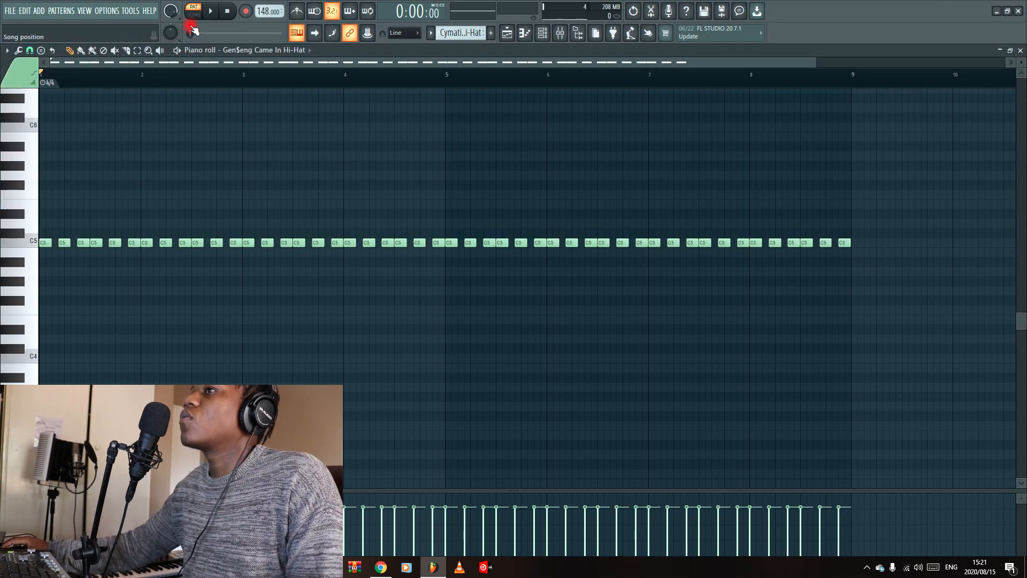
Step: Mute the Pierre Hat playlist track and play the Gen$eng Came In Hi-Hat pattern in the piano roll
{"action": "left_click", "coordinate": [512, 38]}
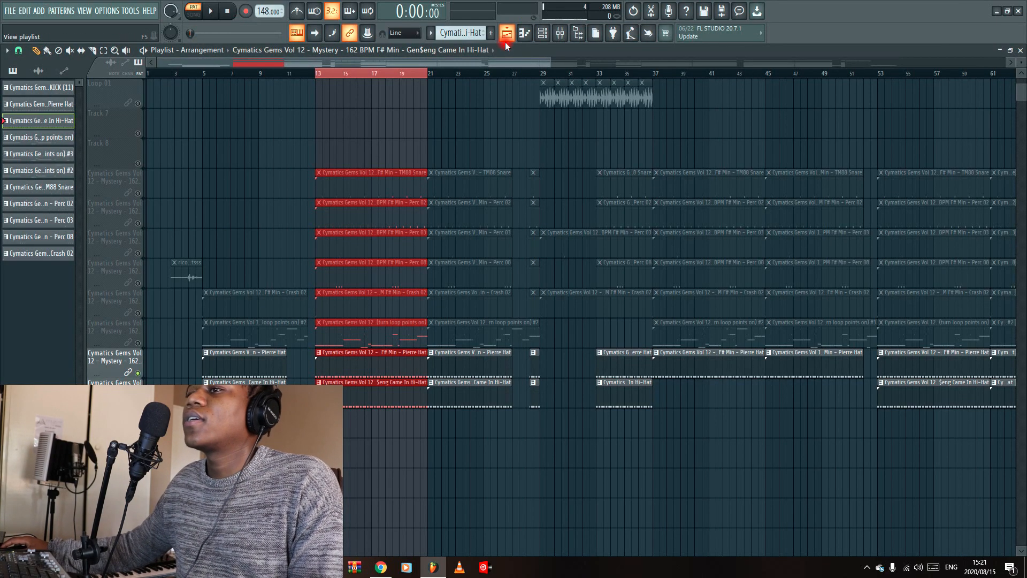
{"action": "left_click", "coordinate": [138, 373]}
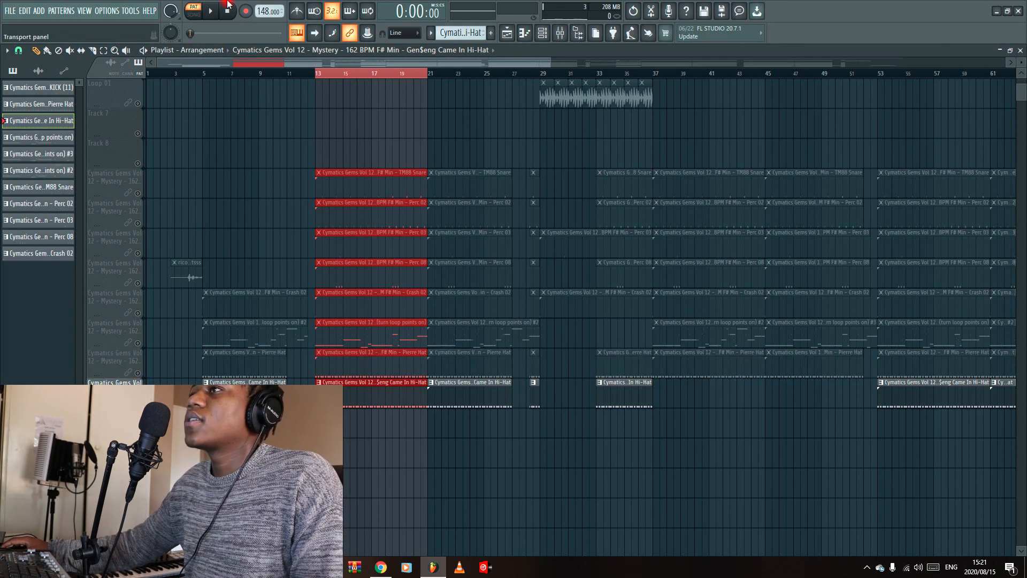
{"action": "double_click", "coordinate": [353, 394]}
{"action": "key", "text": "space"}
{"action": "scroll", "coordinate": [252, 69], "scroll_direction": "up", "scroll_amount": 2}
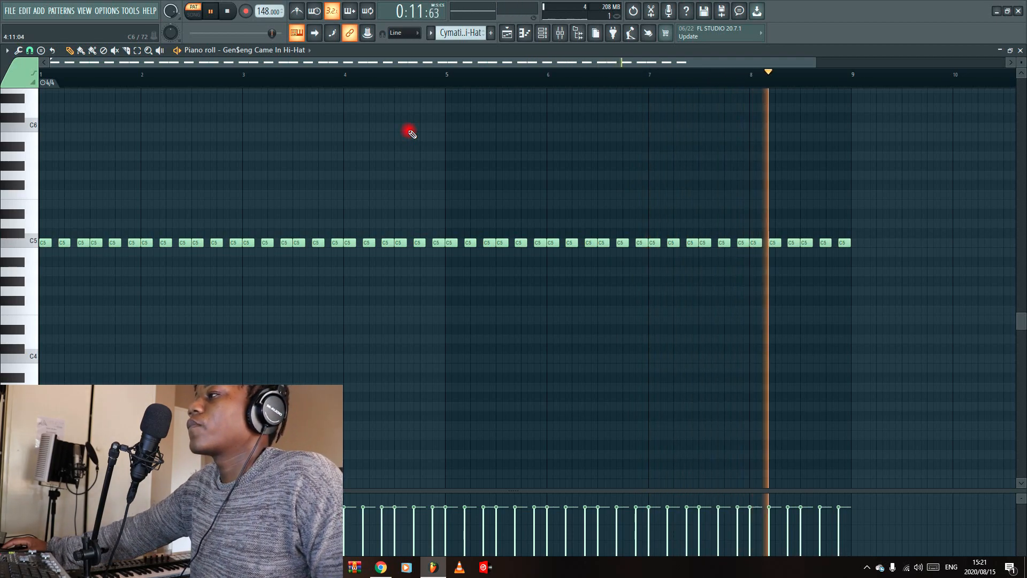
{"action": "key", "text": "space"}
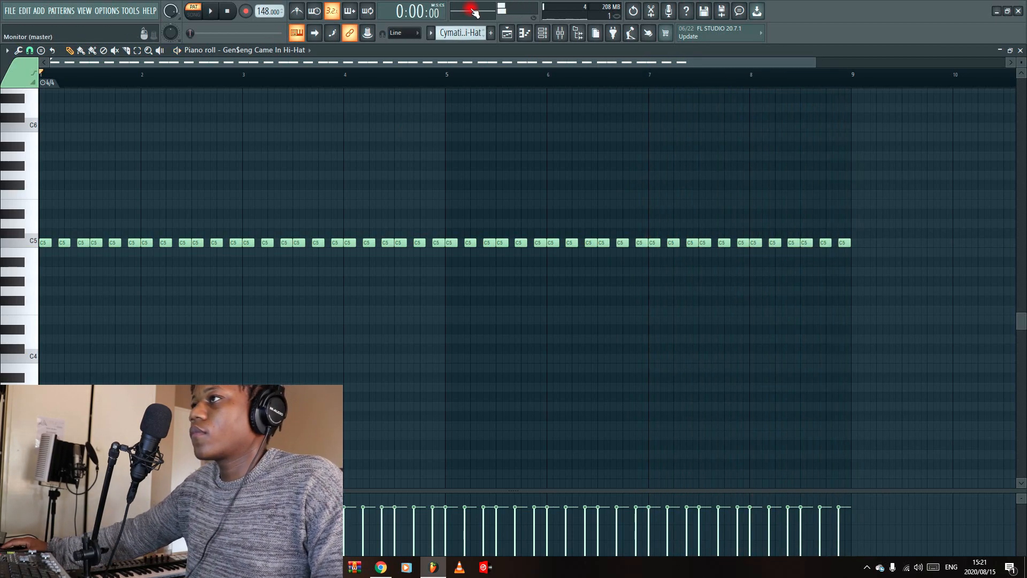
Step: Solo the Perc 02 playlist track and briefly play its pattern in the piano roll
{"action": "left_click", "coordinate": [508, 34]}
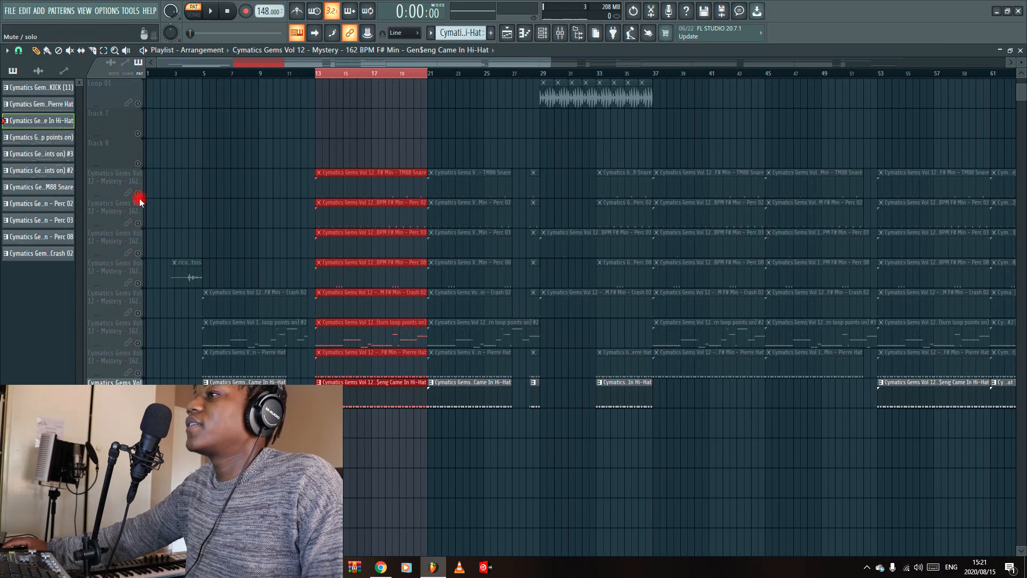
{"action": "scroll", "coordinate": [159, 212], "scroll_direction": "up", "scroll_amount": 1}
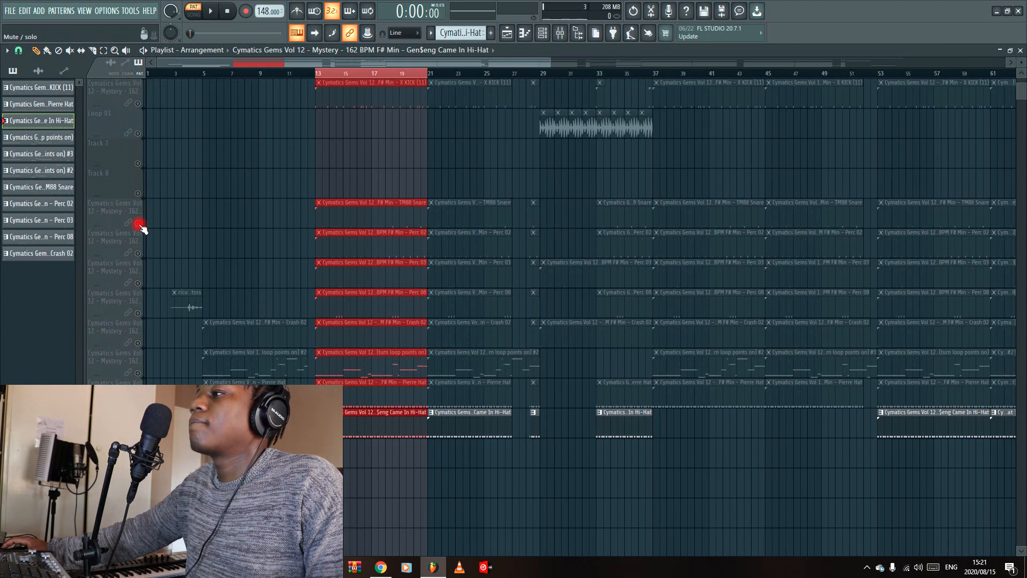
{"action": "left_click", "coordinate": [139, 252]}
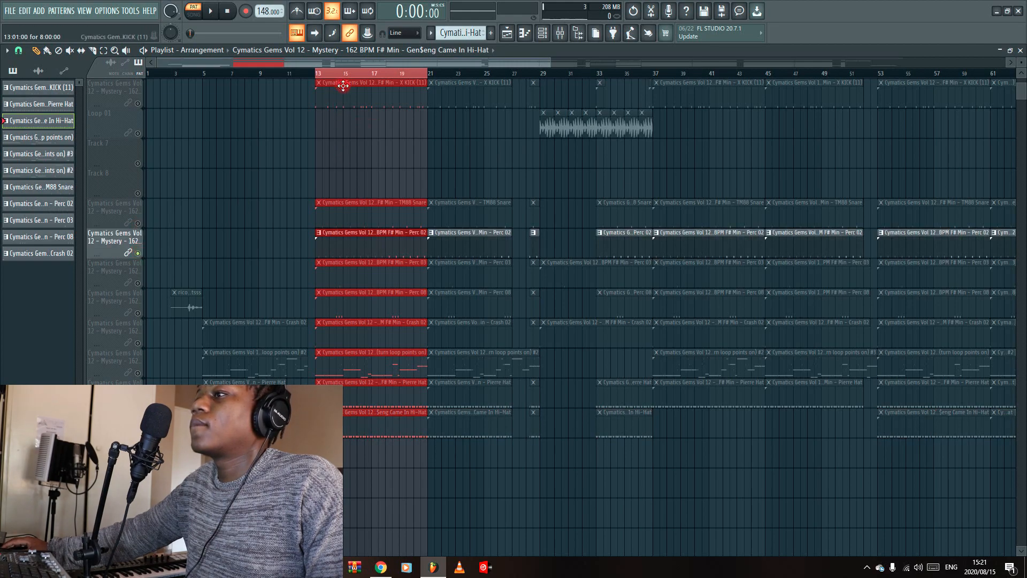
{"action": "double_click", "coordinate": [334, 243]}
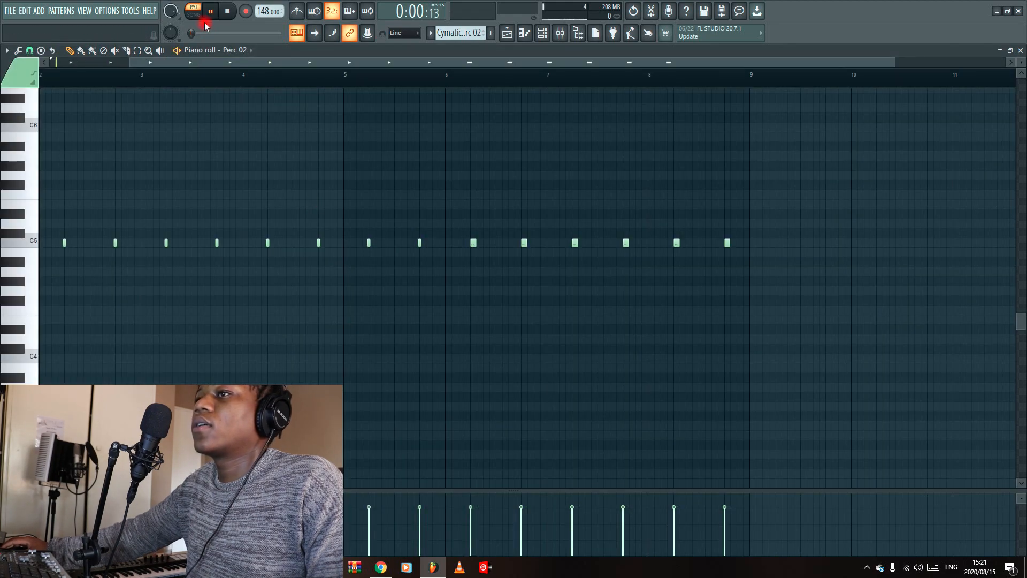
{"action": "key", "text": "space"}
Step: Solo the TM88 Snare playlist track and play its pattern from bar 1 in the piano roll
{"action": "left_click", "coordinate": [508, 34]}
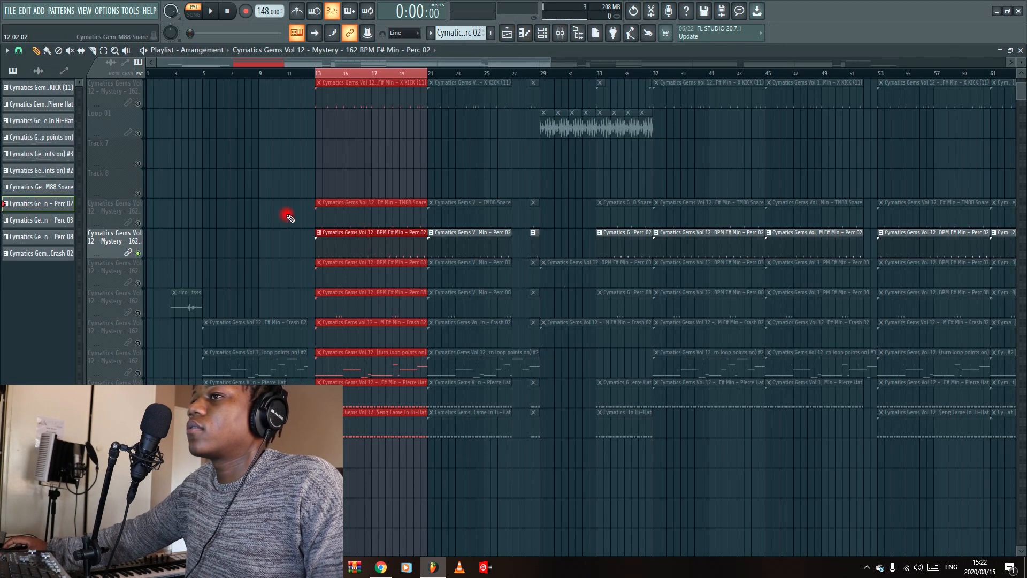
{"action": "double_click", "coordinate": [378, 212]}
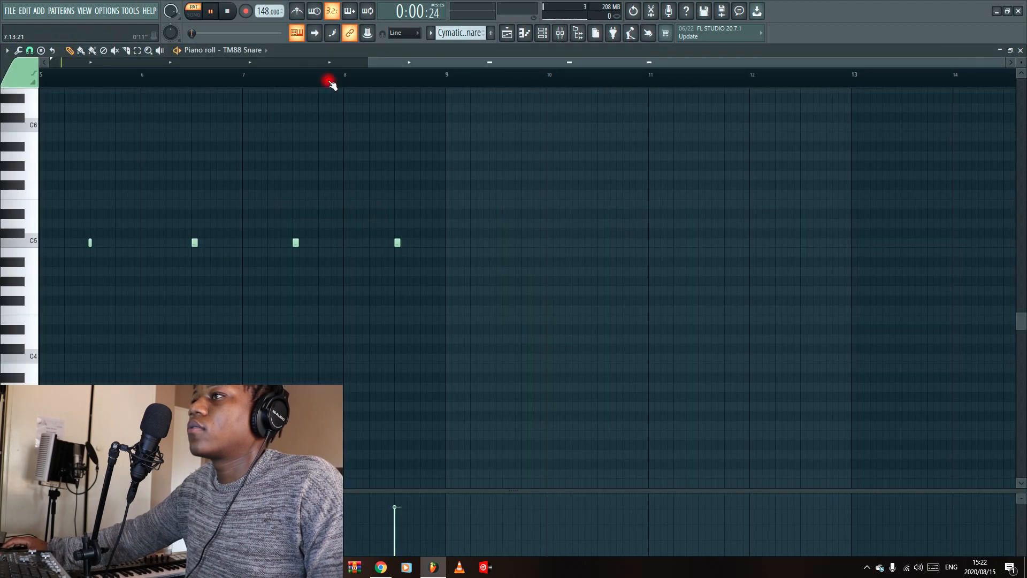
{"action": "left_click_drag", "start_coordinate": [394, 63], "coordinate": [76, 63]}
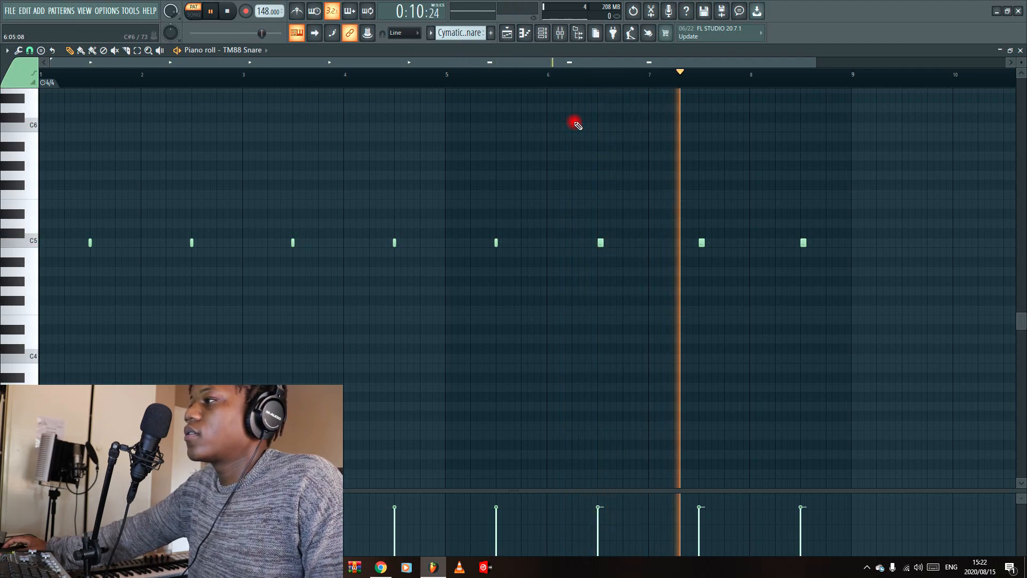
{"action": "key", "text": "space"}
Step: Solo the Perc 02 playlist track again and play its whole pattern from bar 1 in the piano roll
{"action": "left_click", "coordinate": [506, 34]}
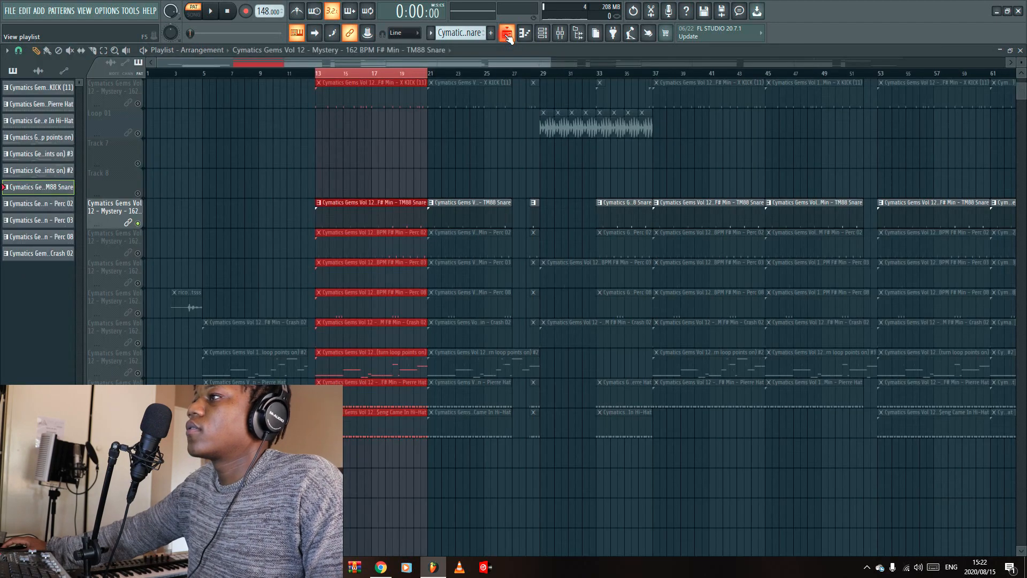
{"action": "left_click", "coordinate": [126, 257]}
{"action": "double_click", "coordinate": [375, 245]}
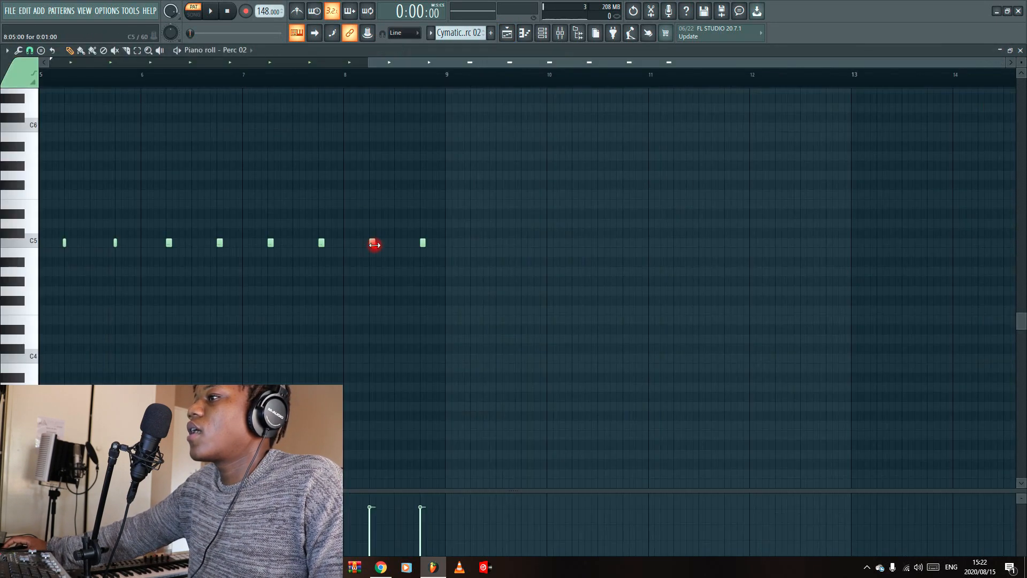
{"action": "left_click_drag", "start_coordinate": [434, 59], "coordinate": [116, 60]}
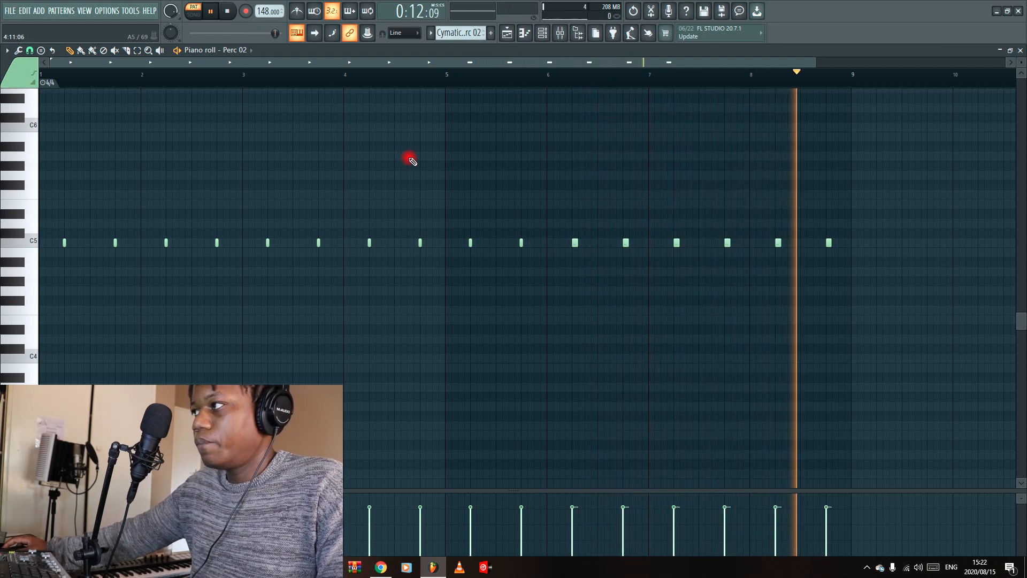
{"action": "key", "text": "space"}
Step: Solo the Perc 03 playlist track and play its pattern in the piano roll to hear the single percussion hit
{"action": "left_click", "coordinate": [508, 33]}
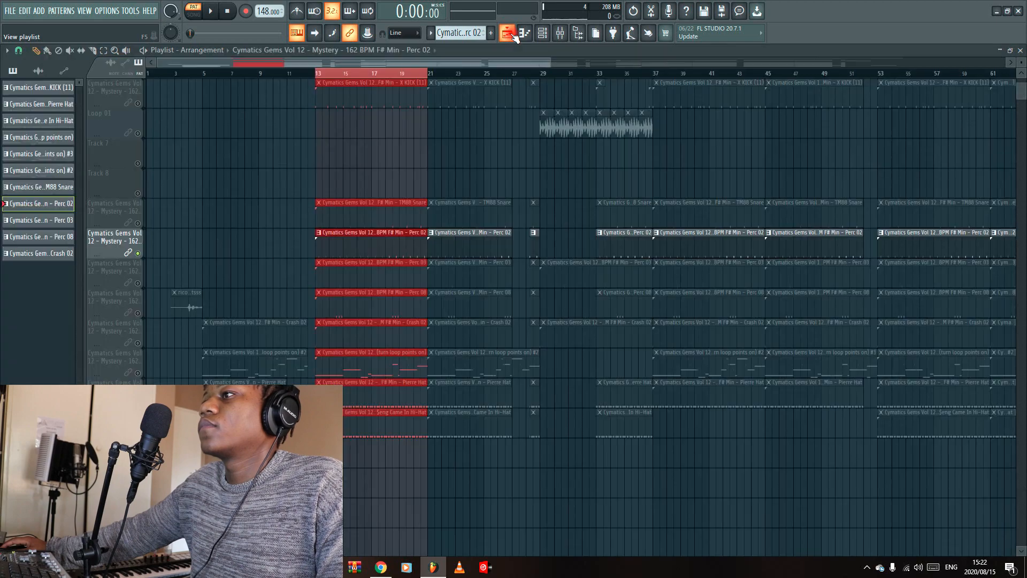
{"action": "left_click", "coordinate": [142, 282]}
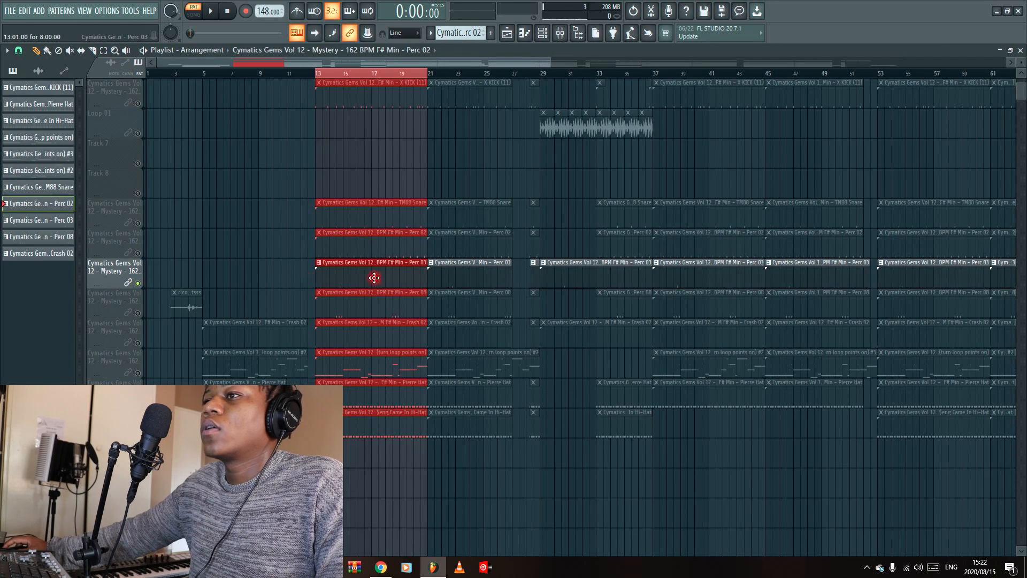
{"action": "double_click", "coordinate": [352, 281]}
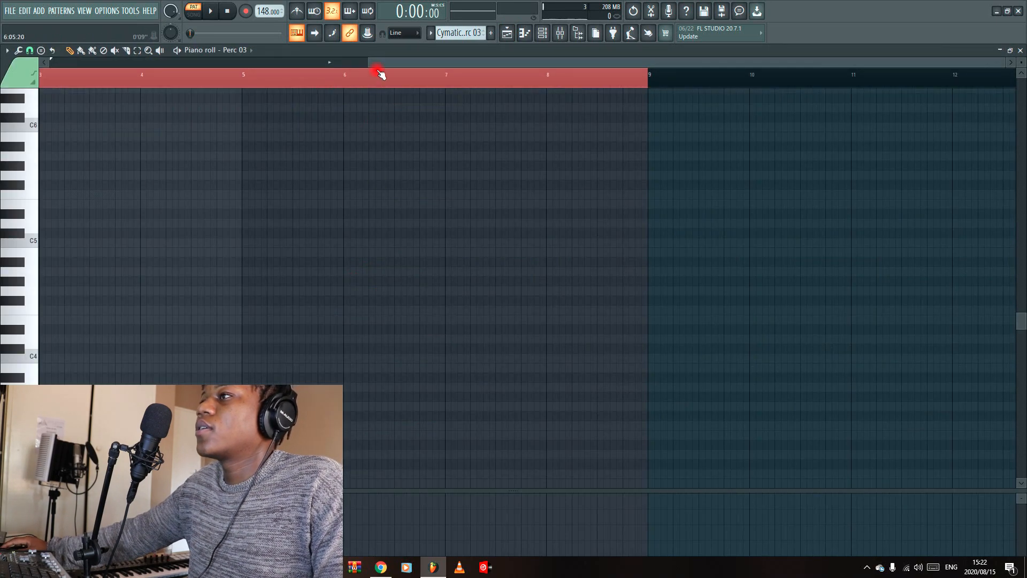
{"action": "key", "text": "space"}
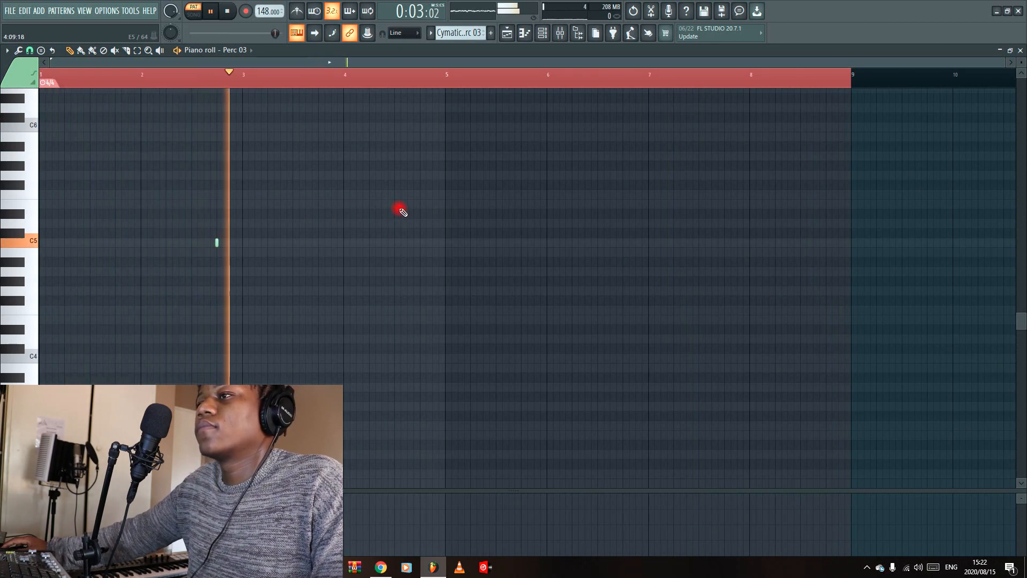
{"action": "key", "text": "space"}
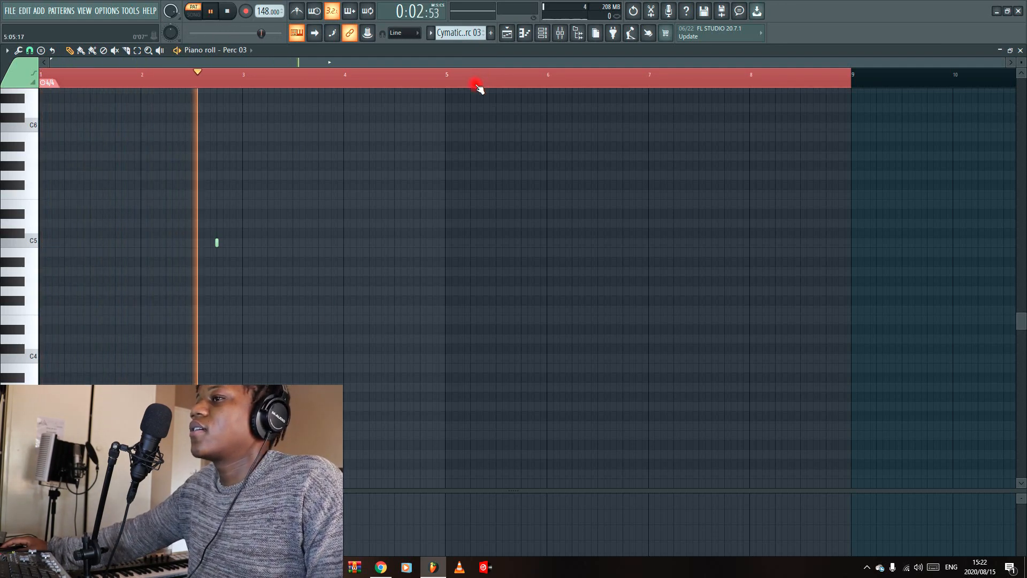
{"action": "key", "text": "space"}
Step: Solo the Perc 08 playlist track and play its pattern in the piano roll
{"action": "left_click", "coordinate": [507, 34]}
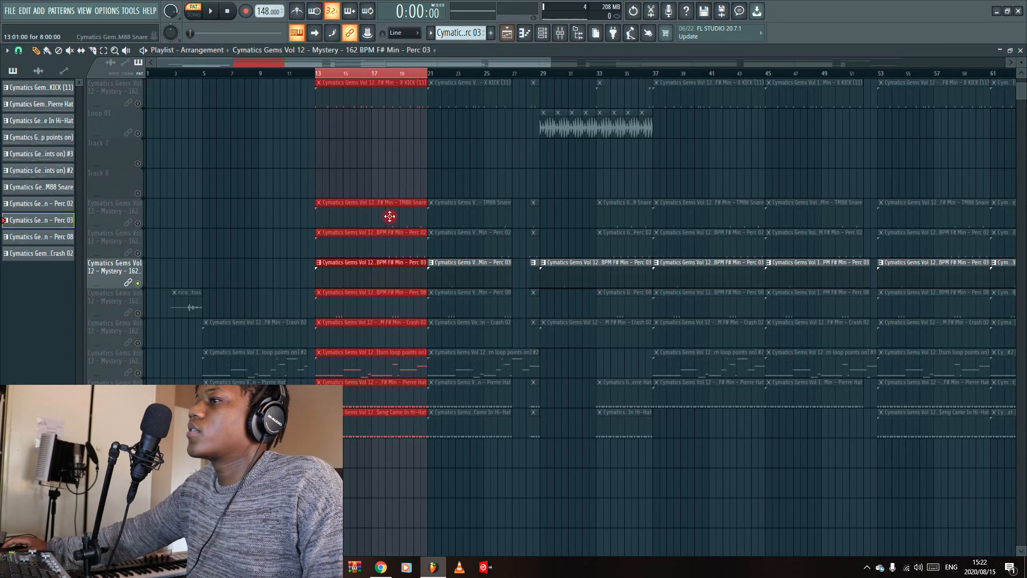
{"action": "left_click", "coordinate": [140, 303]}
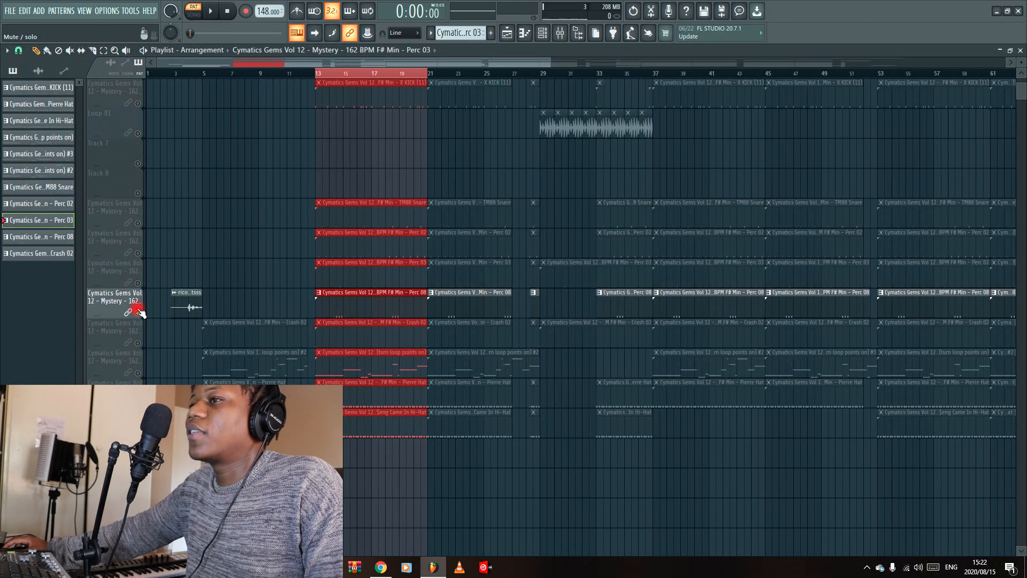
{"action": "double_click", "coordinate": [355, 308]}
{"action": "key", "text": "space"}
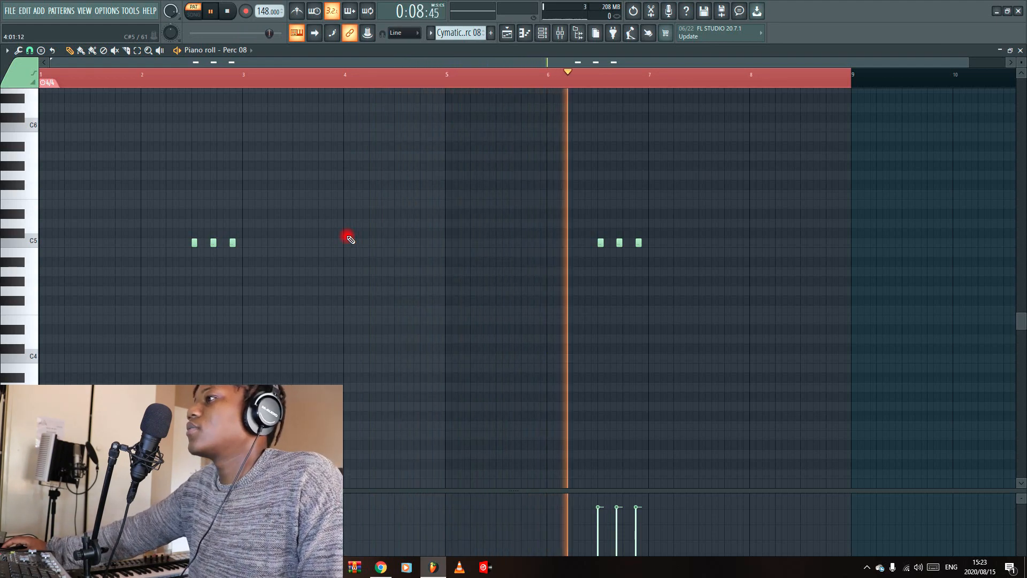
{"action": "key", "text": "space"}
Step: Enable the Crash 02 playlist track and play its pattern from bar 1 in the piano roll
{"action": "left_click", "coordinate": [507, 34]}
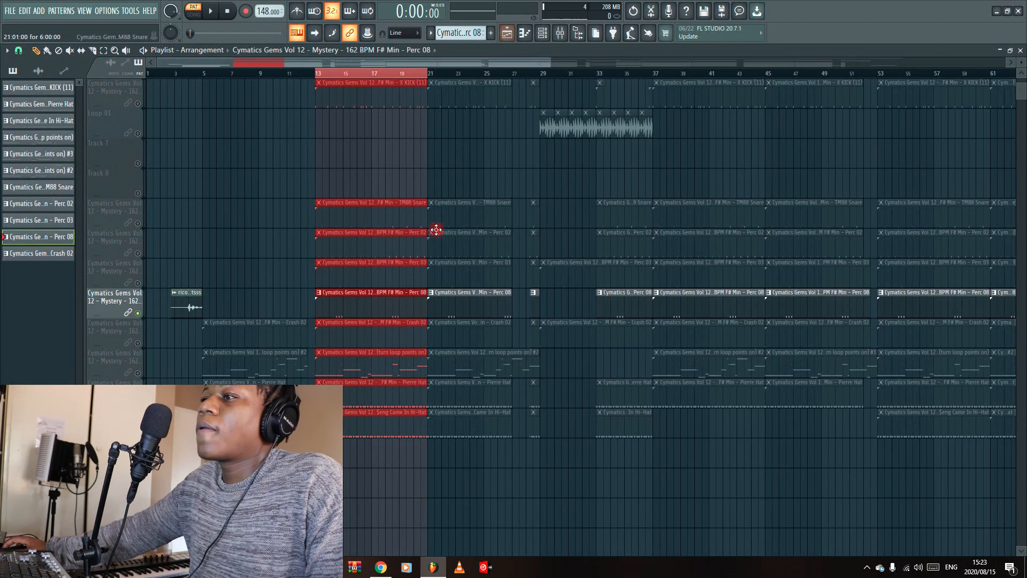
{"action": "left_click", "coordinate": [139, 343]}
{"action": "double_click", "coordinate": [385, 336]}
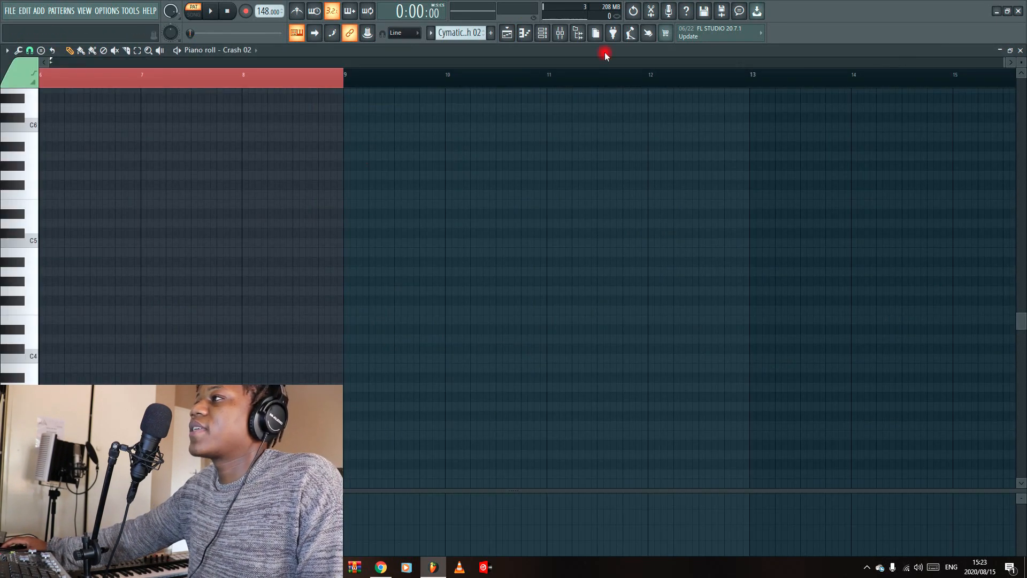
{"action": "left_click", "coordinate": [1010, 63]}
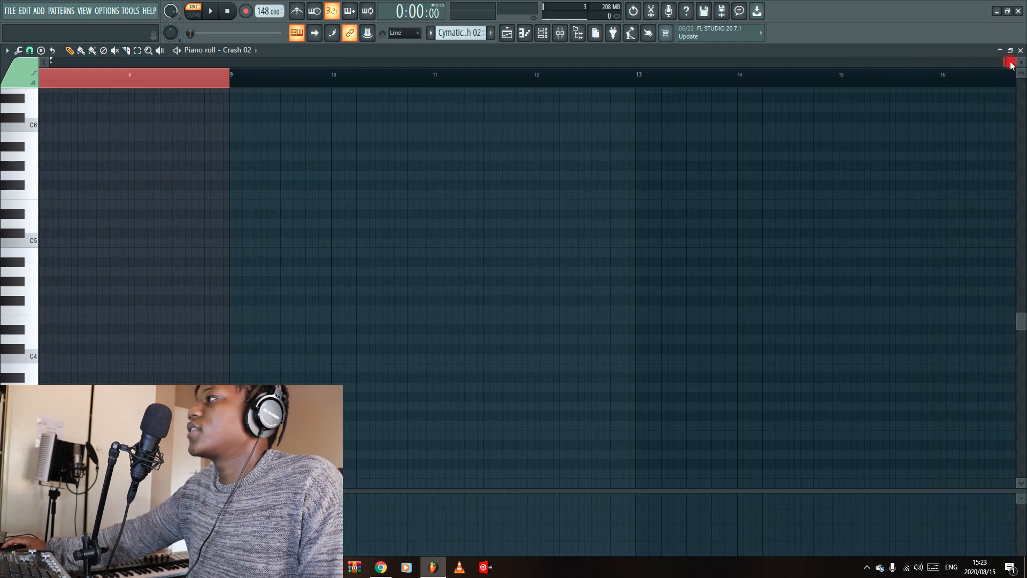
{"action": "left_click_drag", "start_coordinate": [1004, 62], "coordinate": [285, 46]}
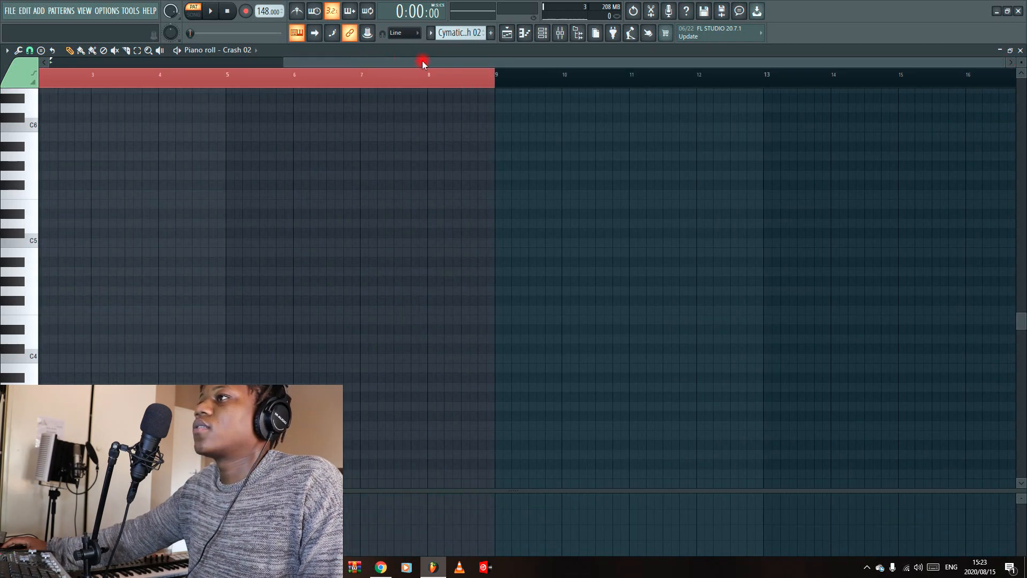
{"action": "left_click_drag", "start_coordinate": [422, 63], "coordinate": [174, 80]}
{"action": "key", "text": "space"}
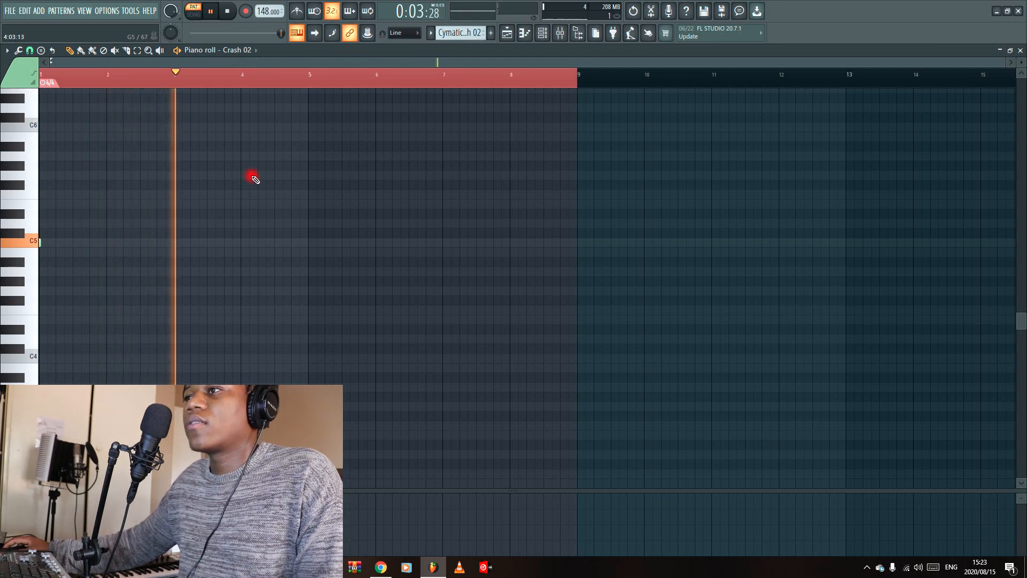
{"action": "key", "text": "space"}
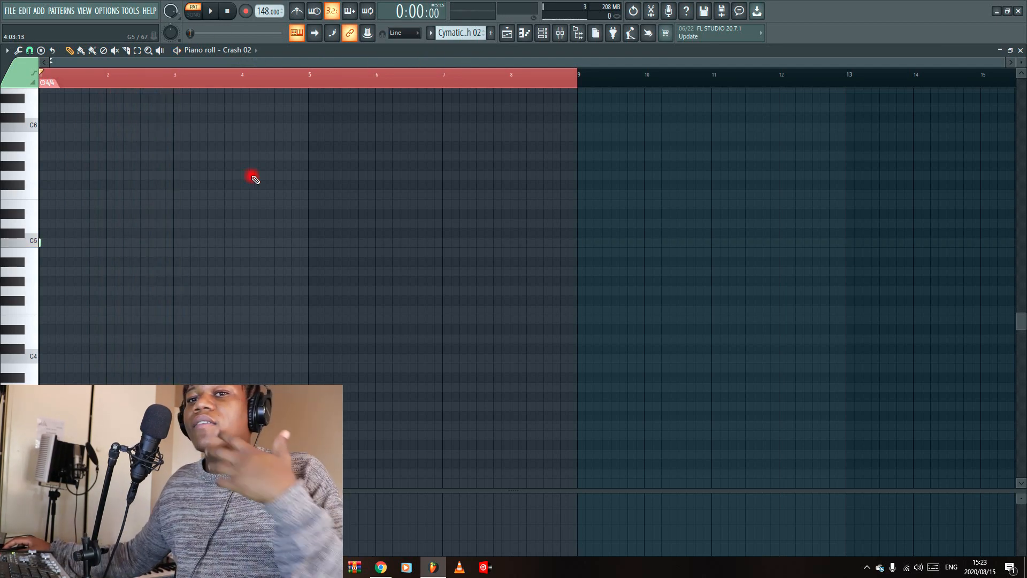
Step: Open the Crash 02 sample from its channel settings in the Edison audio editor, play it there, and close the editor
{"action": "left_click", "coordinate": [543, 33]}
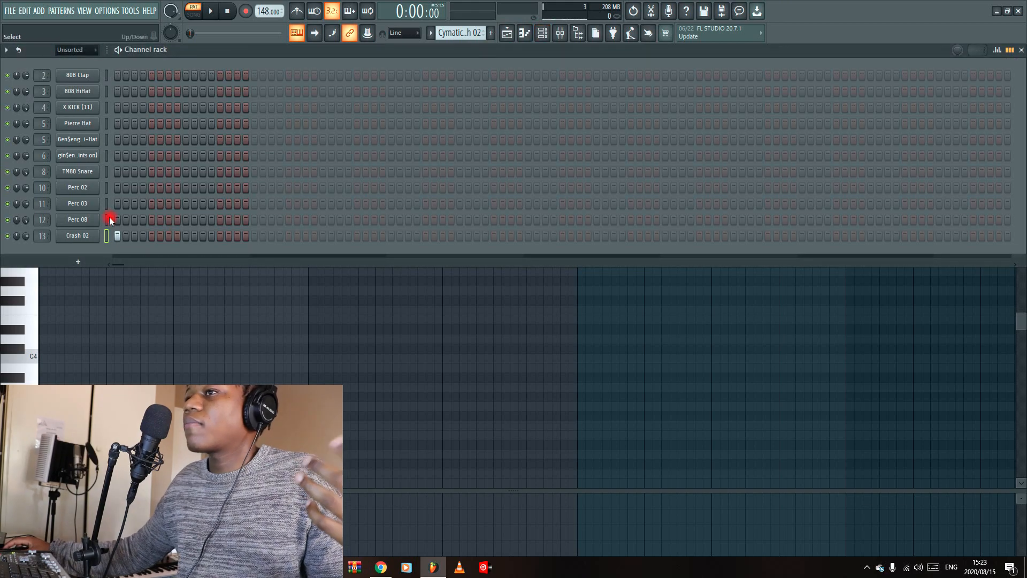
{"action": "left_click", "coordinate": [80, 235]}
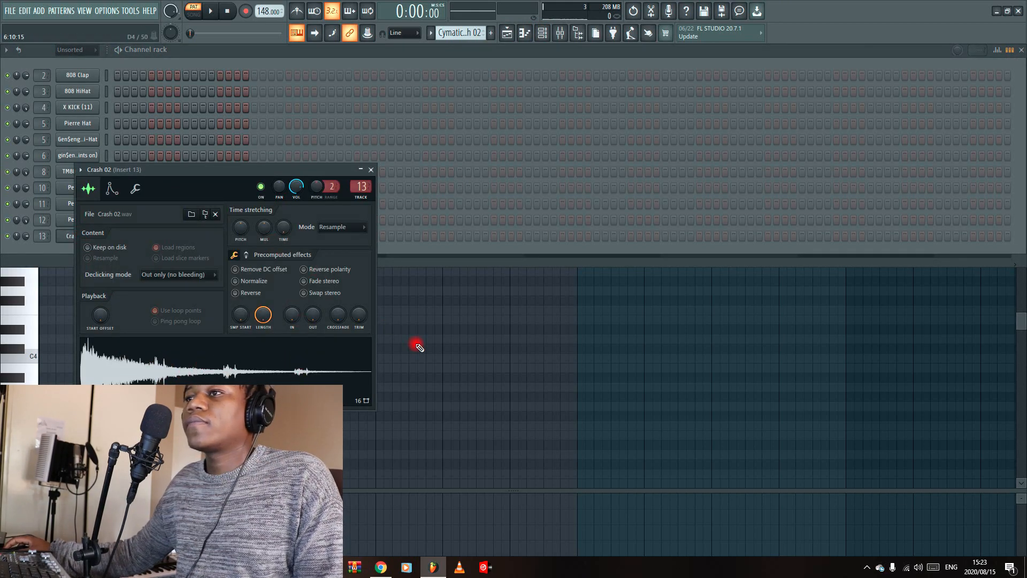
{"action": "left_click", "coordinate": [442, 364]}
{"action": "key", "text": "space"}
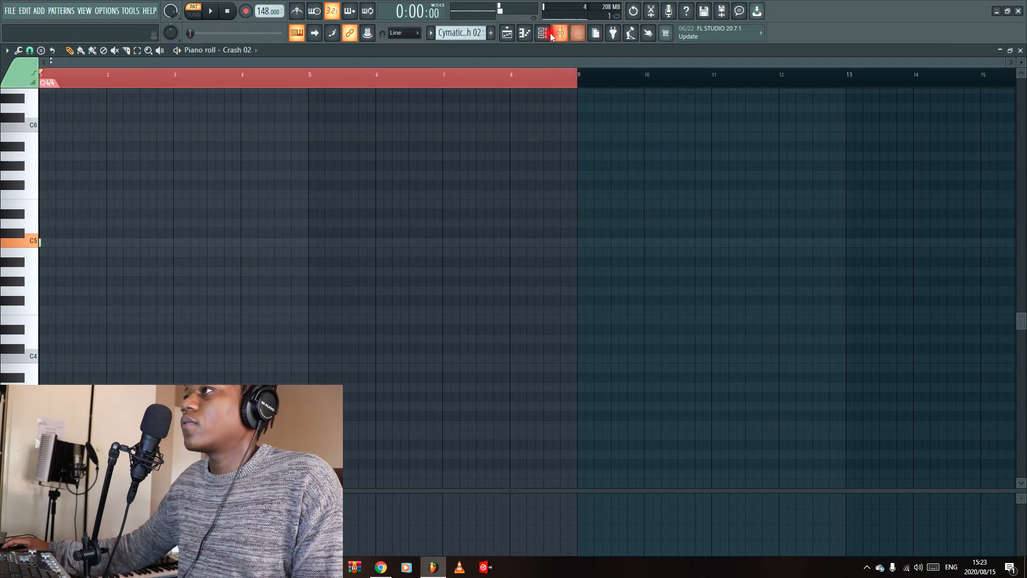
{"action": "left_click", "coordinate": [546, 34]}
{"action": "right_click", "coordinate": [75, 241]}
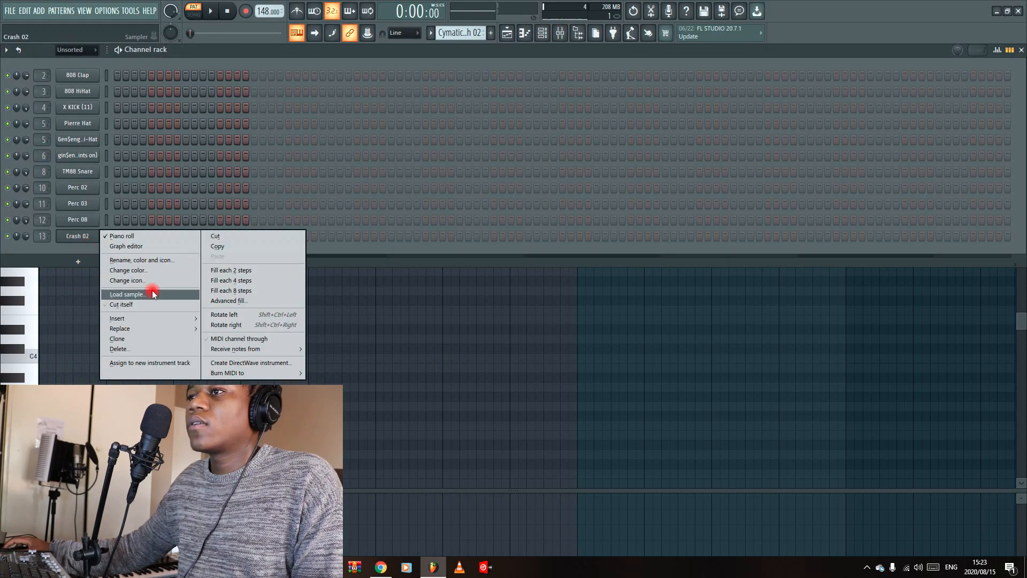
{"action": "left_click", "coordinate": [81, 238]}
{"action": "left_click", "coordinate": [94, 234]}
{"action": "right_click", "coordinate": [150, 360]}
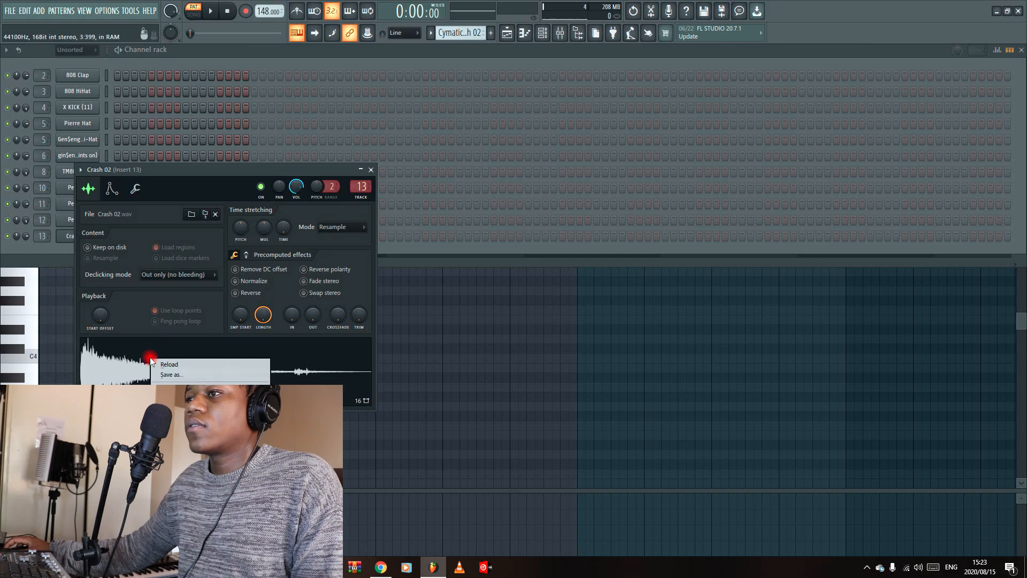
{"action": "left_click", "coordinate": [203, 391]}
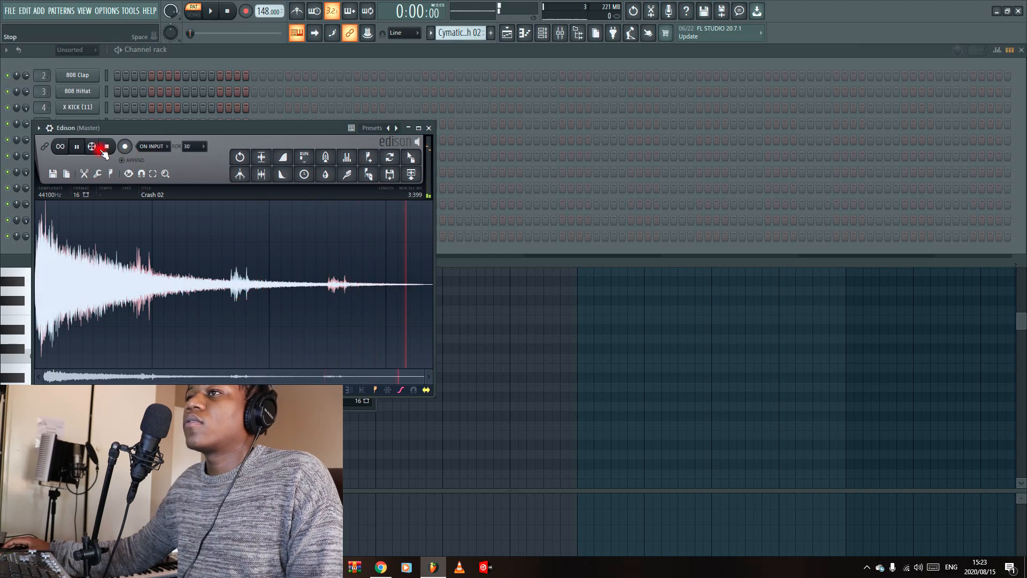
{"action": "left_click", "coordinate": [429, 128]}
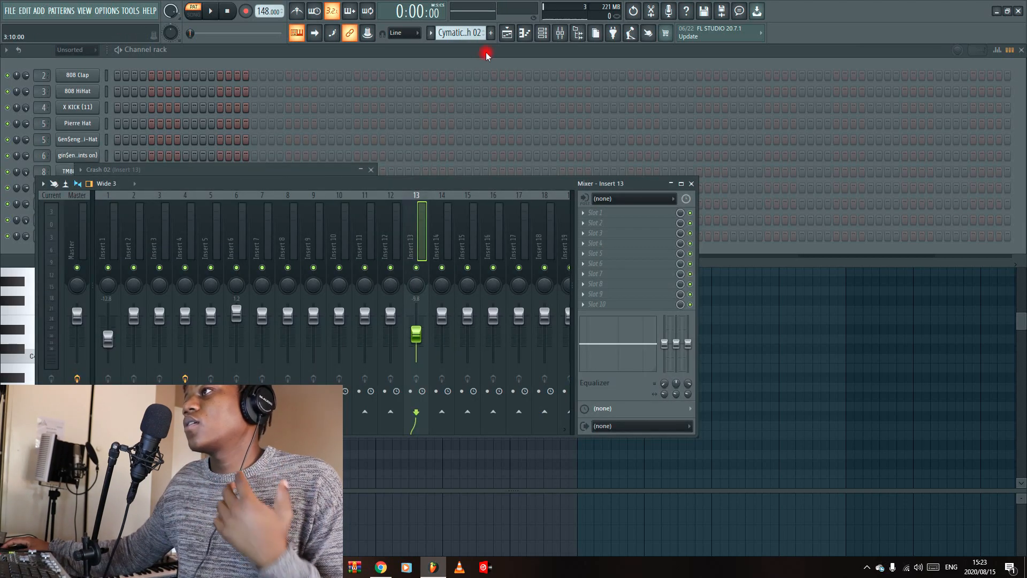
Step: Solo the gin$eng 808 playlist track and play its #2 pattern in the piano roll from song bar 5, following the notes up to C8
{"action": "left_click", "coordinate": [505, 34]}
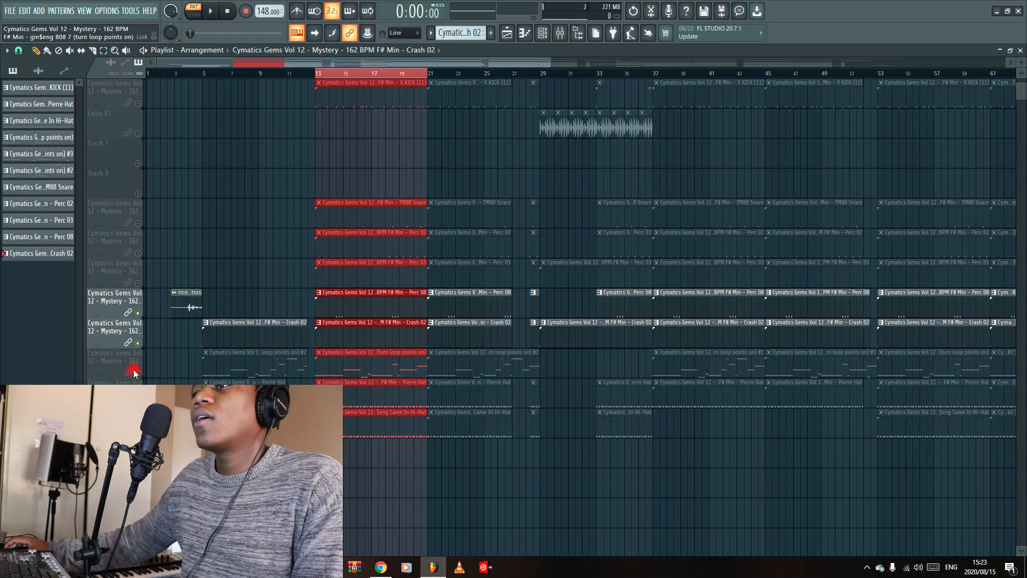
{"action": "left_click", "coordinate": [208, 74]}
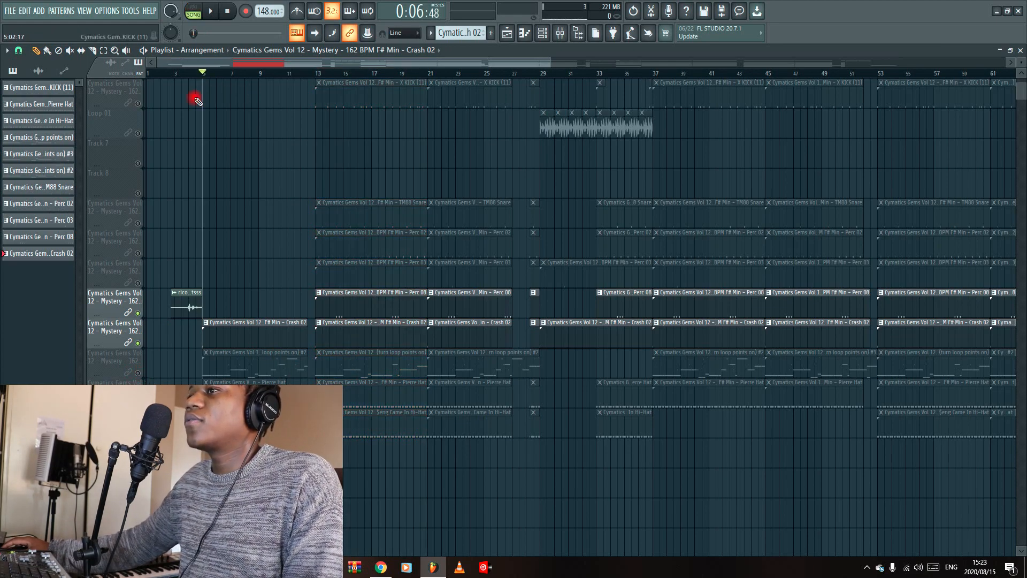
{"action": "right_click", "coordinate": [140, 374]}
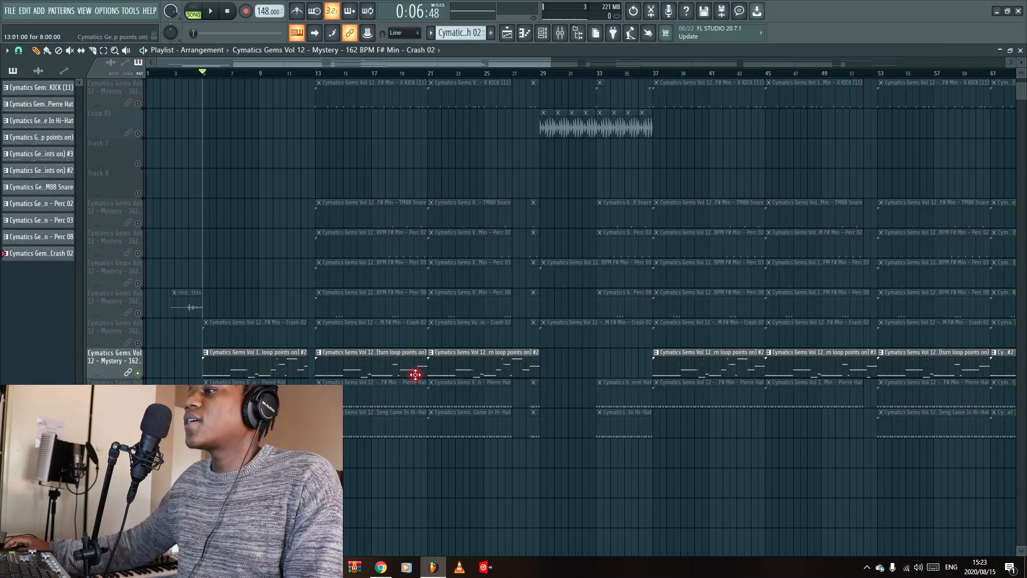
{"action": "double_click", "coordinate": [251, 370]}
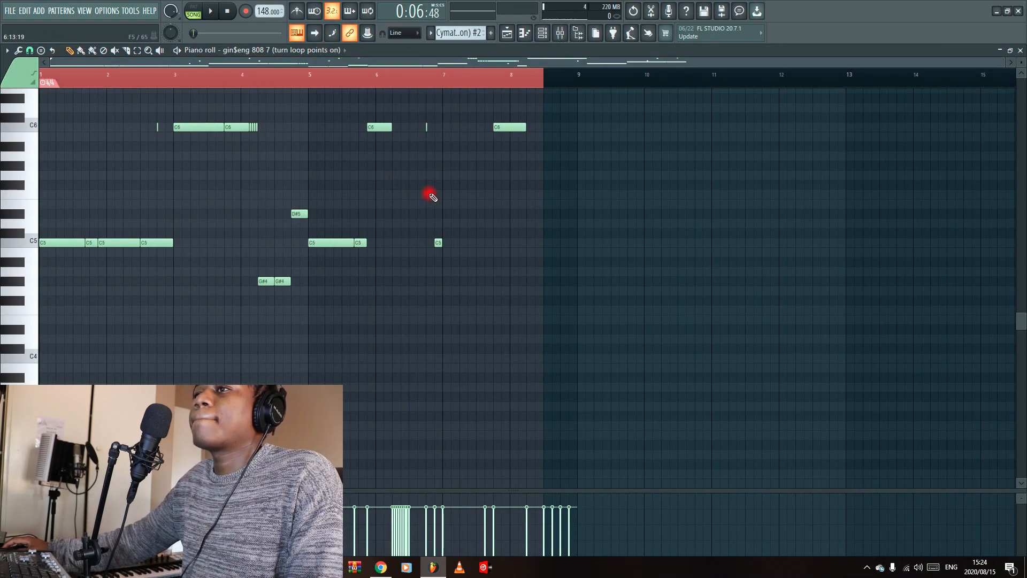
{"action": "key", "text": "space"}
{"action": "scroll", "coordinate": [596, 329], "scroll_direction": "up", "scroll_amount": 2}
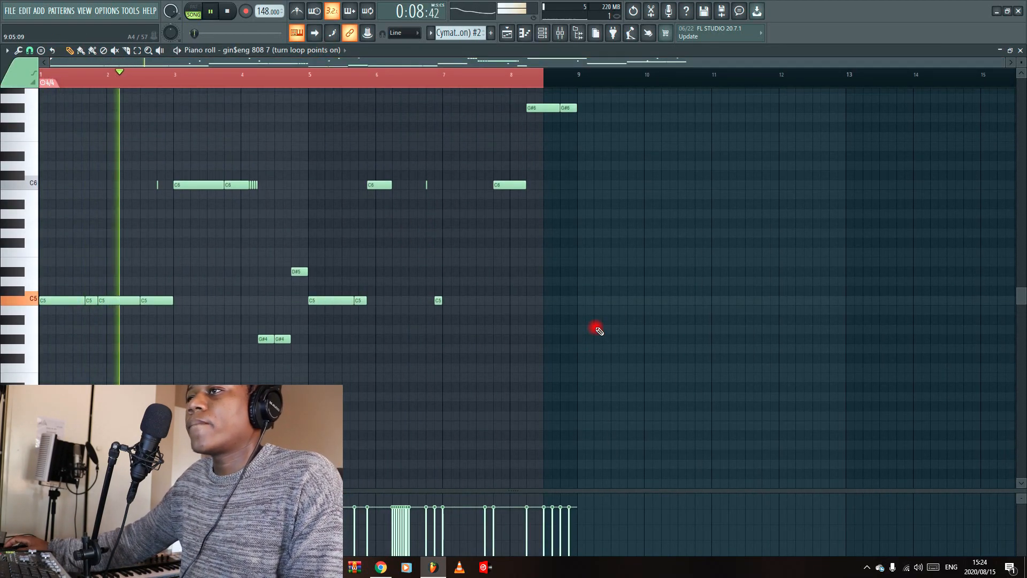
{"action": "scroll", "coordinate": [598, 330], "scroll_direction": "up", "scroll_amount": 2}
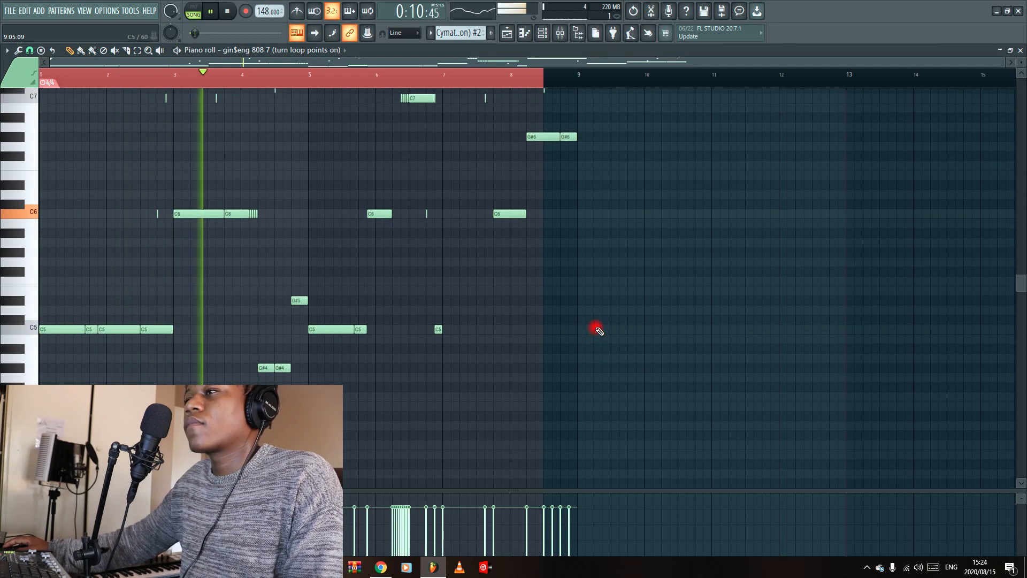
{"action": "scroll", "coordinate": [599, 330], "scroll_direction": "up", "scroll_amount": 1}
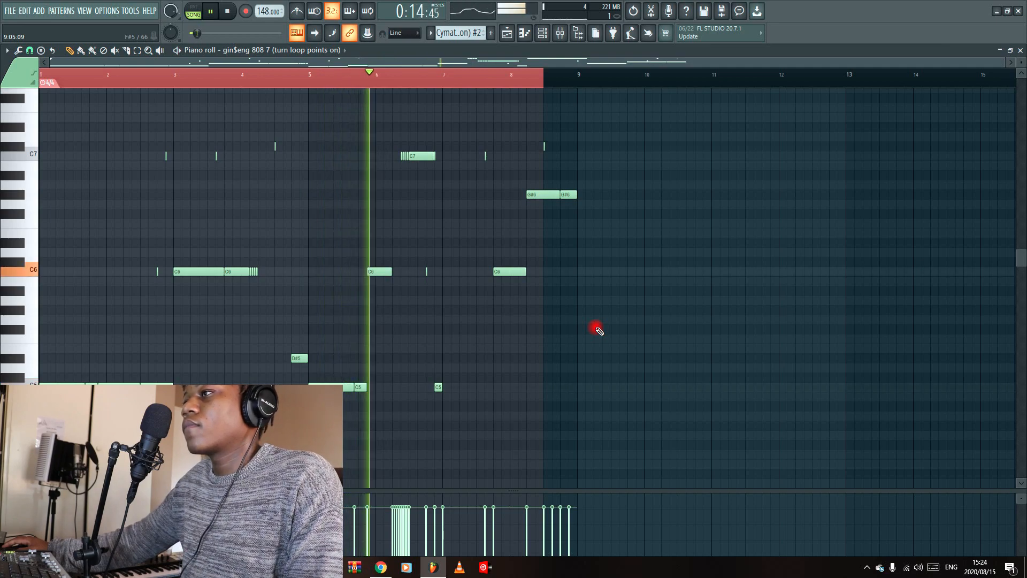
{"action": "scroll", "coordinate": [597, 329], "scroll_direction": "up", "scroll_amount": 2}
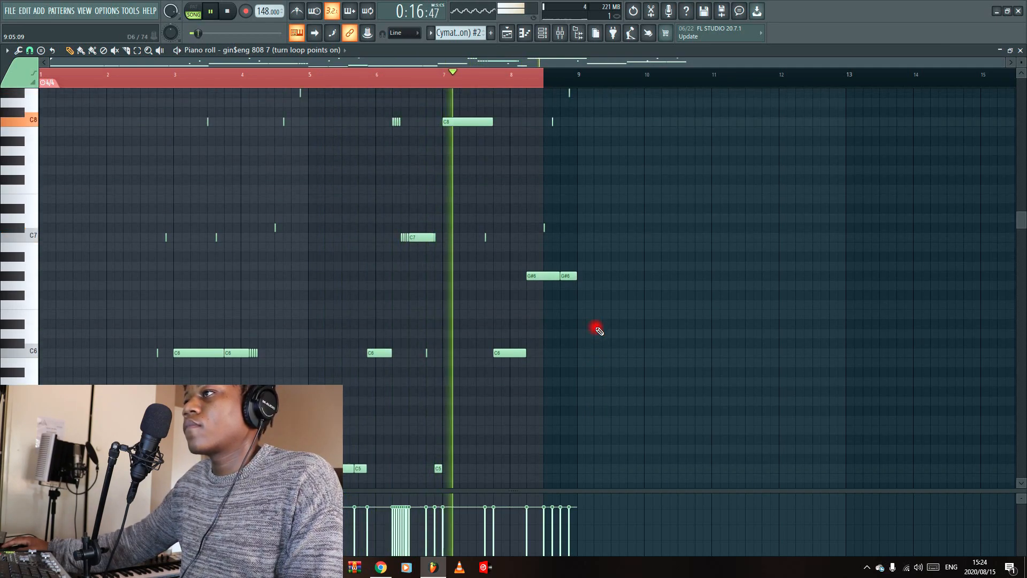
{"action": "scroll", "coordinate": [597, 328], "scroll_direction": "up", "scroll_amount": 3}
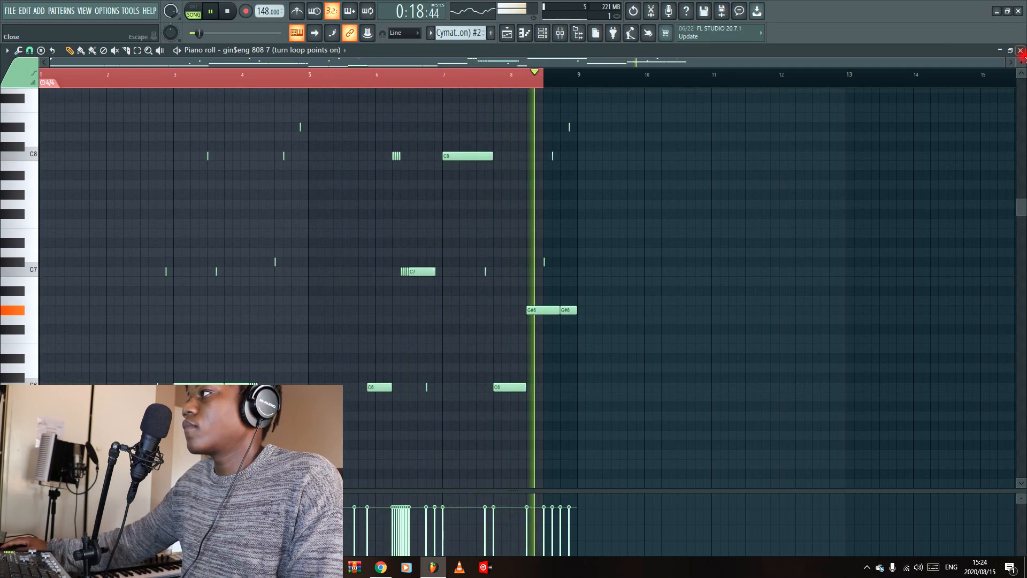
{"action": "left_click_drag", "start_coordinate": [1022, 63], "coordinate": [1022, 72]}
{"action": "key", "text": "space"}
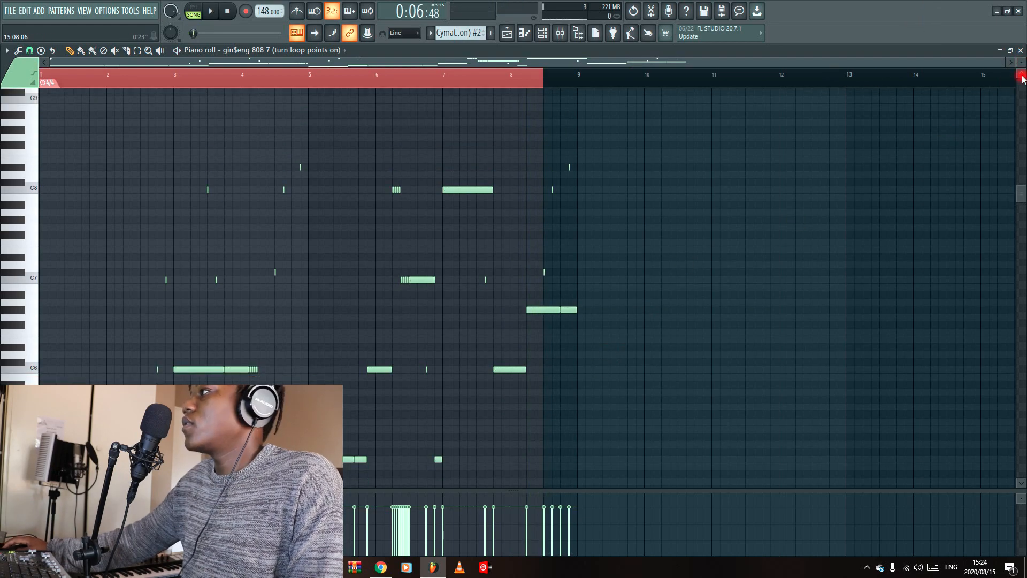
Step: Play the opening of the 808 #2 pattern and examine the short notes above the bass line in its first four bars
{"action": "left_click_drag", "start_coordinate": [1004, 63], "coordinate": [385, 99]}
{"action": "left_click_drag", "start_coordinate": [1022, 63], "coordinate": [1013, 81]}
{"action": "scroll", "coordinate": [515, 261], "scroll_direction": "down", "scroll_amount": 5}
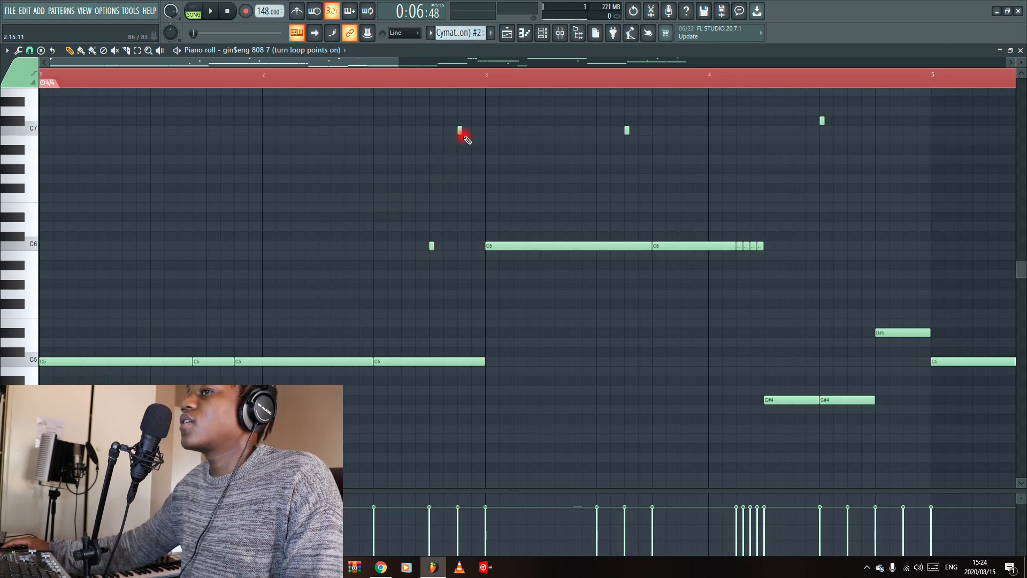
{"action": "scroll", "coordinate": [463, 144], "scroll_direction": "up", "scroll_amount": 3}
{"action": "key", "text": "space"}
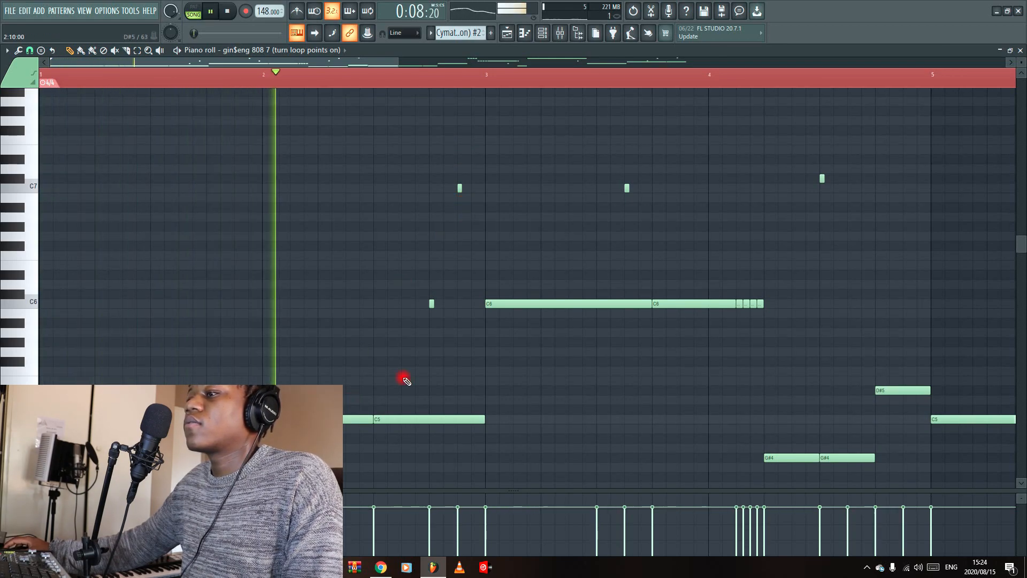
{"action": "key", "text": "space"}
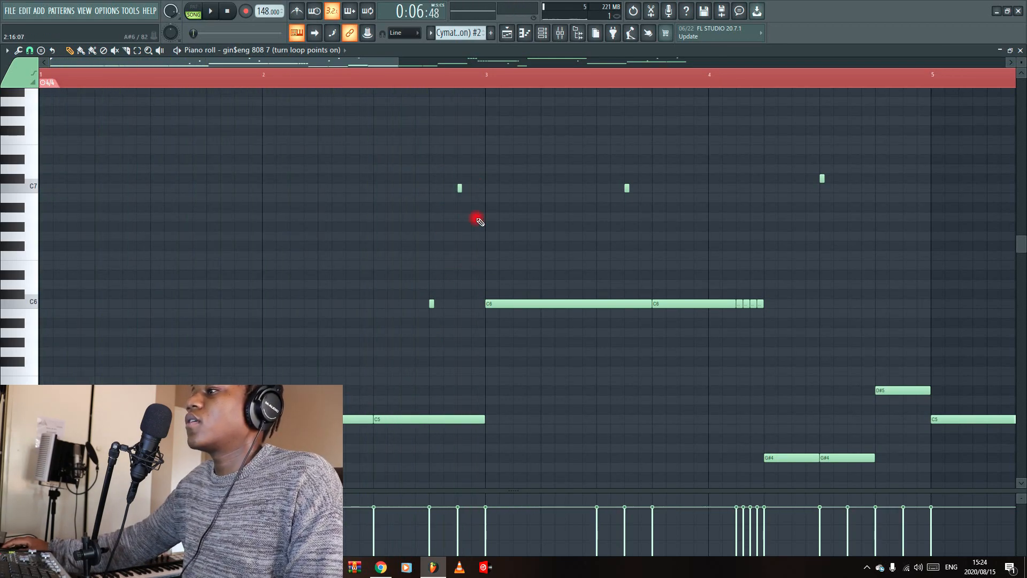
Step: Play the 808 #2 pattern from its bar 3 and examine the slide notes and bass notes through the following bars
{"action": "scroll", "coordinate": [478, 220], "scroll_direction": "up", "scroll_amount": 3}
{"action": "scroll", "coordinate": [508, 166], "scroll_direction": "up", "scroll_amount": 10}
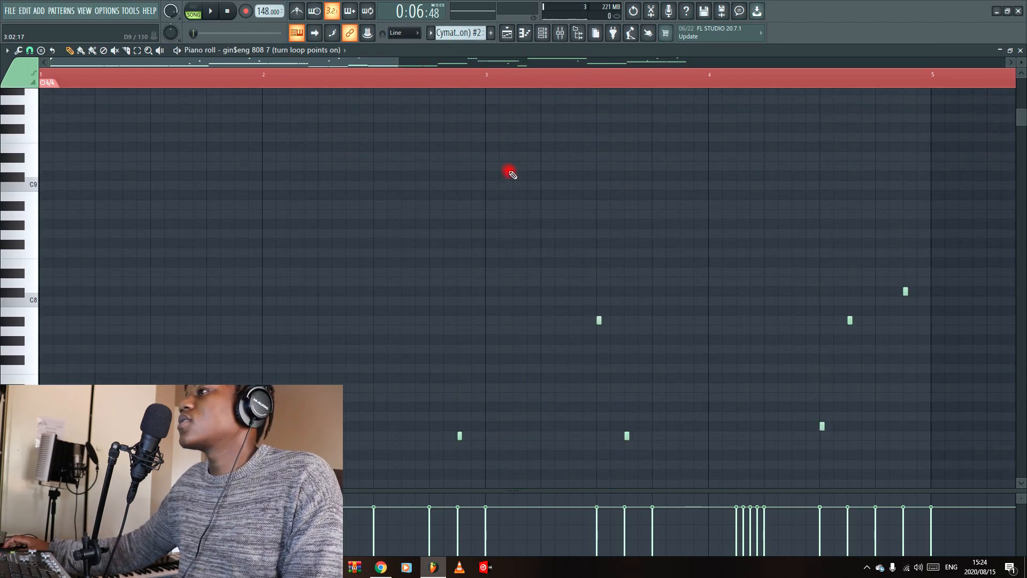
{"action": "scroll", "coordinate": [508, 166], "scroll_direction": "down", "scroll_amount": 5}
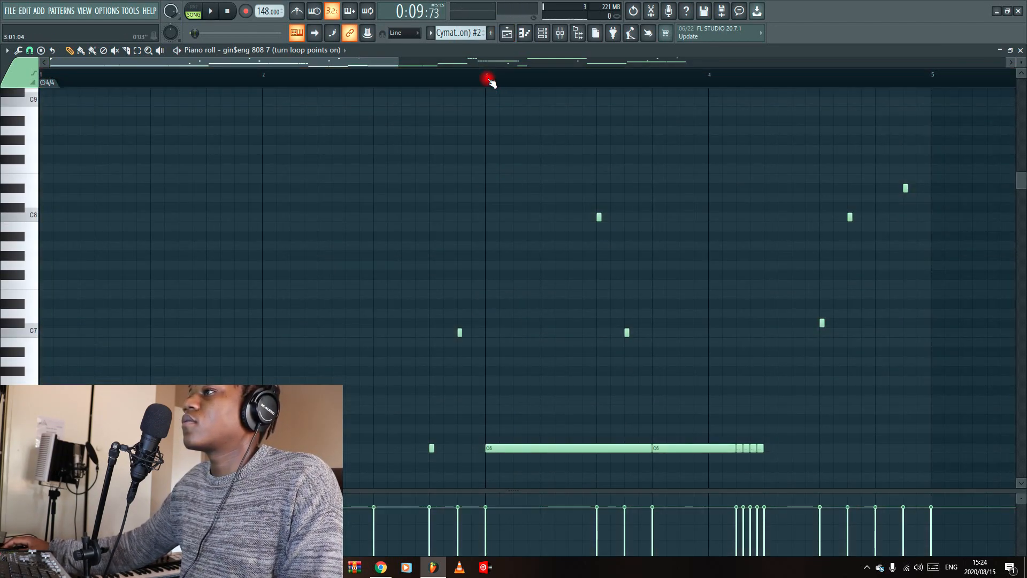
{"action": "key", "text": "space"}
{"action": "left_click_drag", "start_coordinate": [373, 65], "coordinate": [438, 67]}
{"action": "key", "text": "space"}
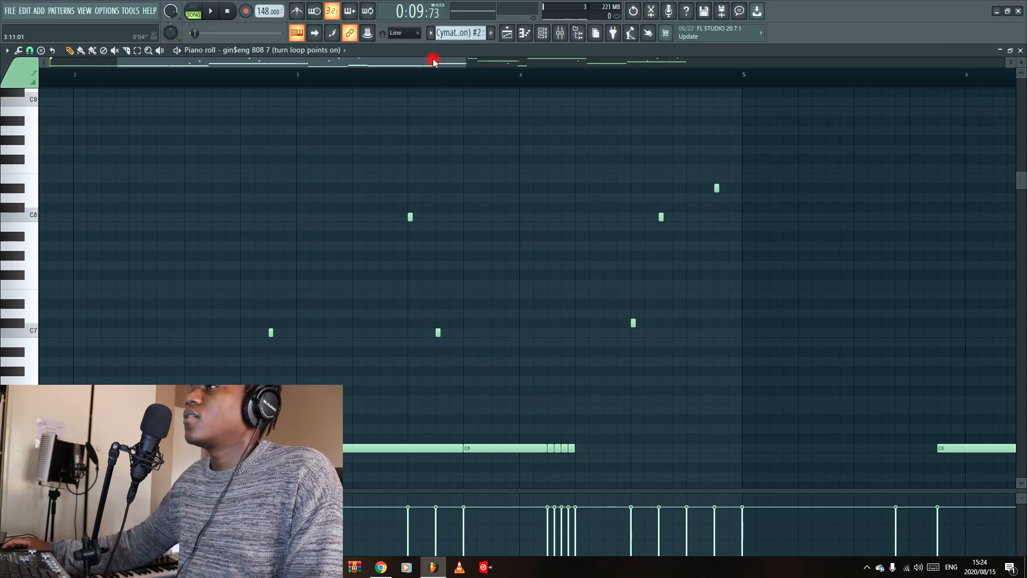
{"action": "left_click_drag", "start_coordinate": [434, 61], "coordinate": [509, 67]}
{"action": "scroll", "coordinate": [485, 335], "scroll_direction": "down", "scroll_amount": 6}
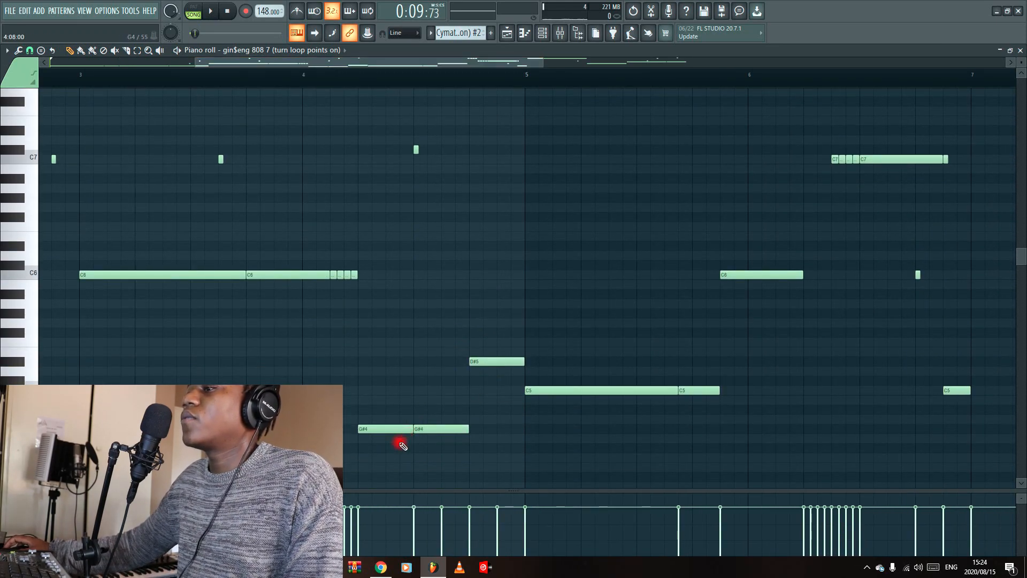
{"action": "scroll", "coordinate": [406, 418], "scroll_direction": "up", "scroll_amount": 3}
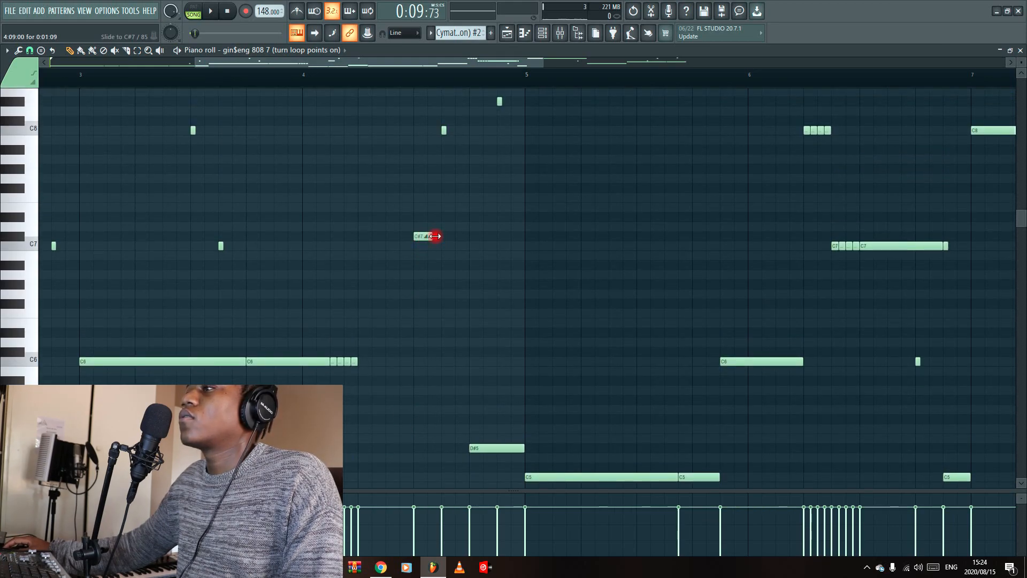
{"action": "left_click_drag", "start_coordinate": [464, 66], "coordinate": [665, 63]}
Step: Open the 808 pattern placed at bar 13 of the playlist and play it from bar 1 in pattern mode in the piano roll
{"action": "left_click", "coordinate": [507, 32]}
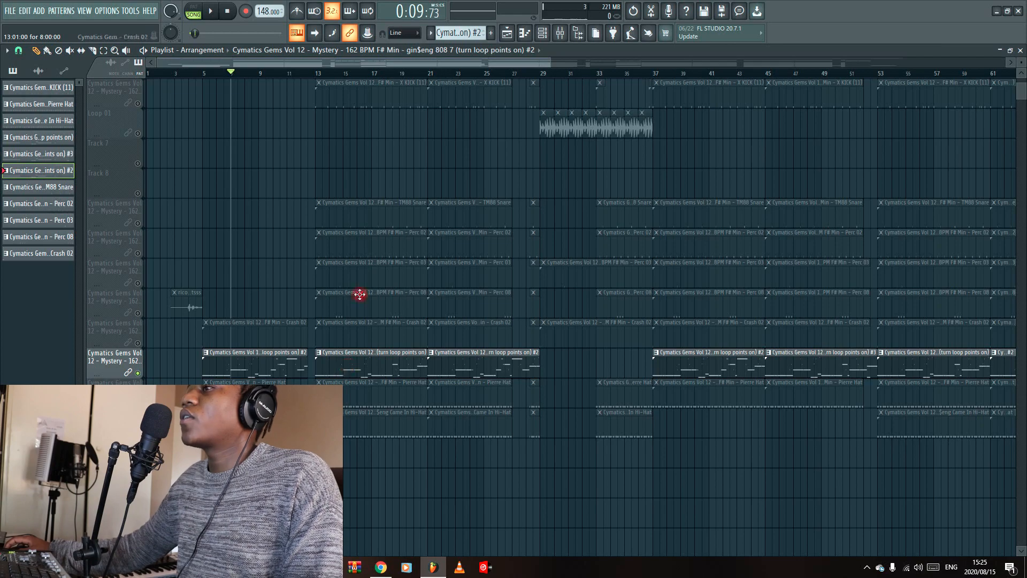
{"action": "double_click", "coordinate": [359, 370]}
{"action": "left_click_drag", "start_coordinate": [367, 59], "coordinate": [59, 59]}
{"action": "key", "text": "l"}
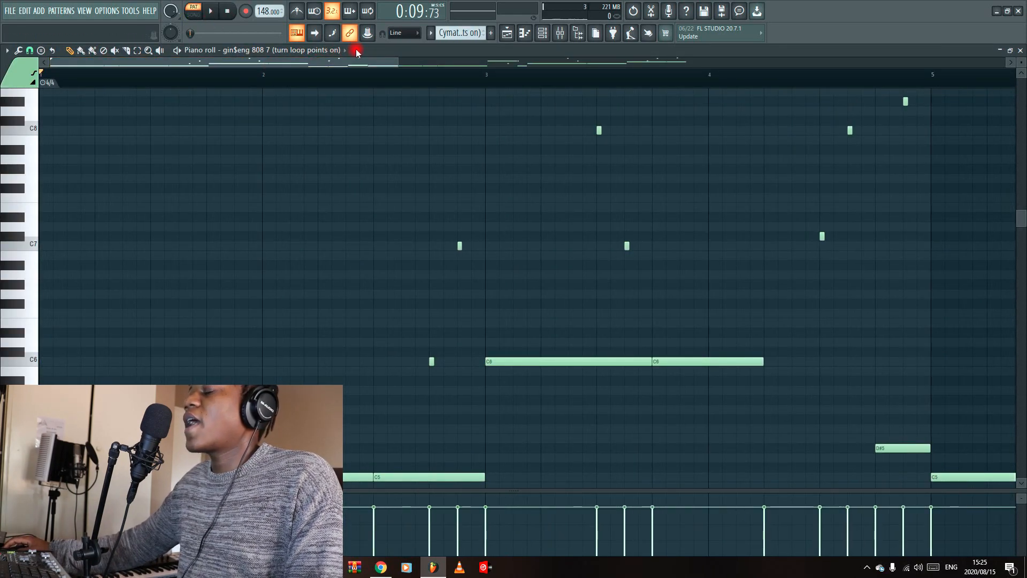
{"action": "left_click_drag", "start_coordinate": [397, 59], "coordinate": [511, 51]}
{"action": "key", "text": "space"}
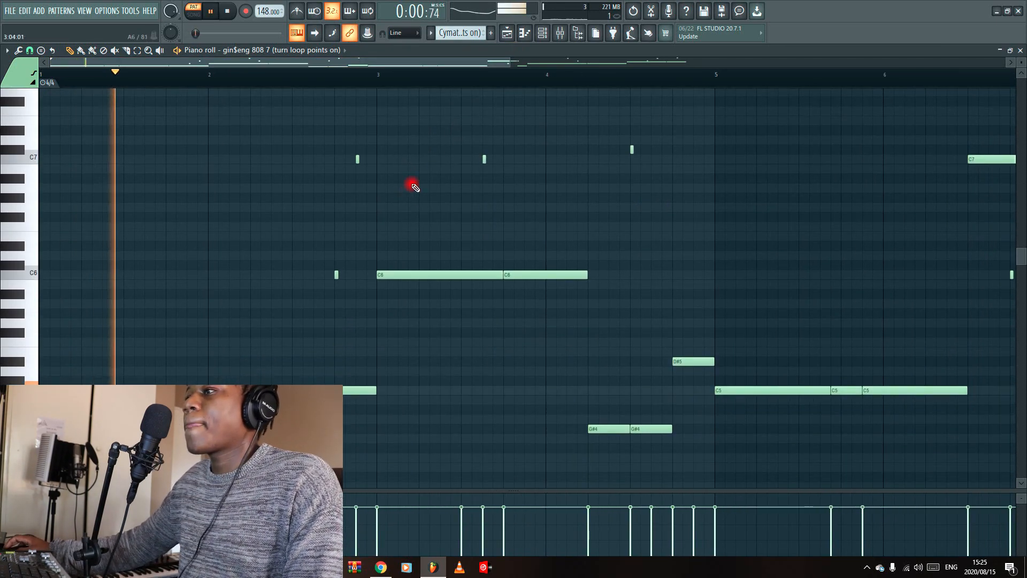
{"action": "left_click", "coordinate": [517, 64]}
{"action": "left_click_drag", "start_coordinate": [519, 63], "coordinate": [718, 60]}
{"action": "left_click_drag", "start_coordinate": [1021, 62], "coordinate": [30, 71]}
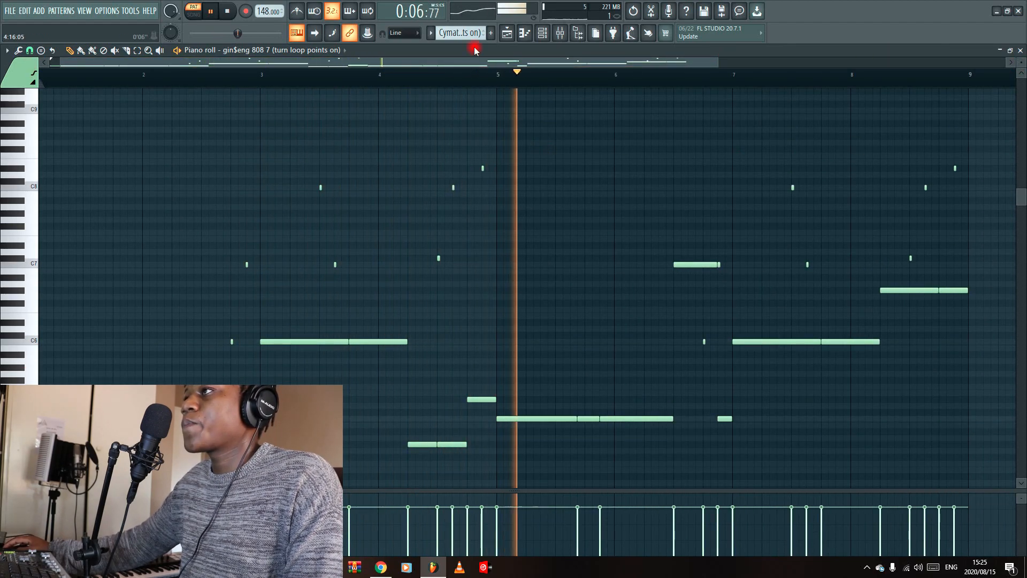
Step: Follow the 808 pattern's playback through bar 8 in the piano roll, stop it and return to the playlist
{"action": "left_click_drag", "start_coordinate": [484, 62], "coordinate": [568, 64]}
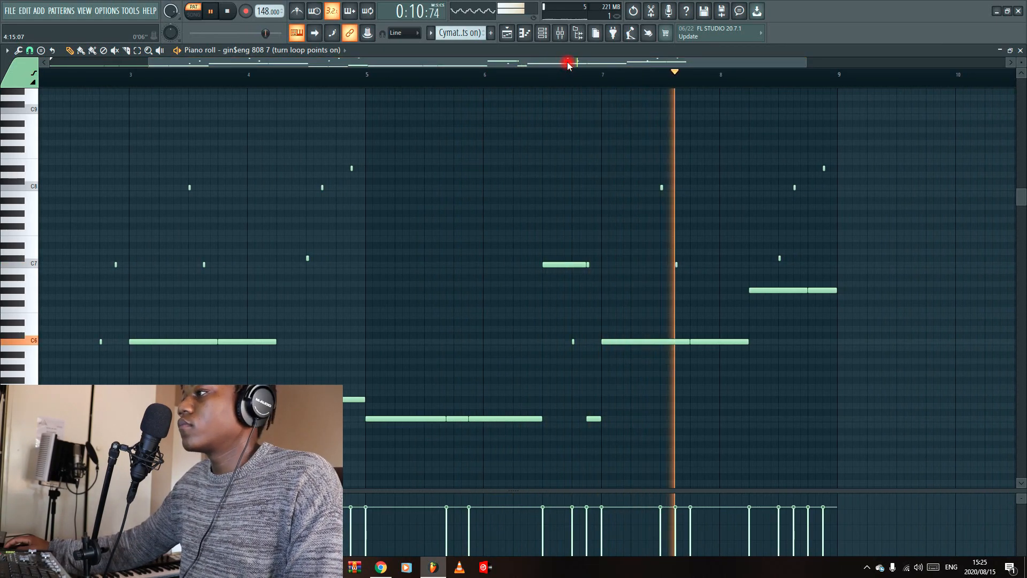
{"action": "key", "text": "space"}
{"action": "left_click", "coordinate": [507, 33]}
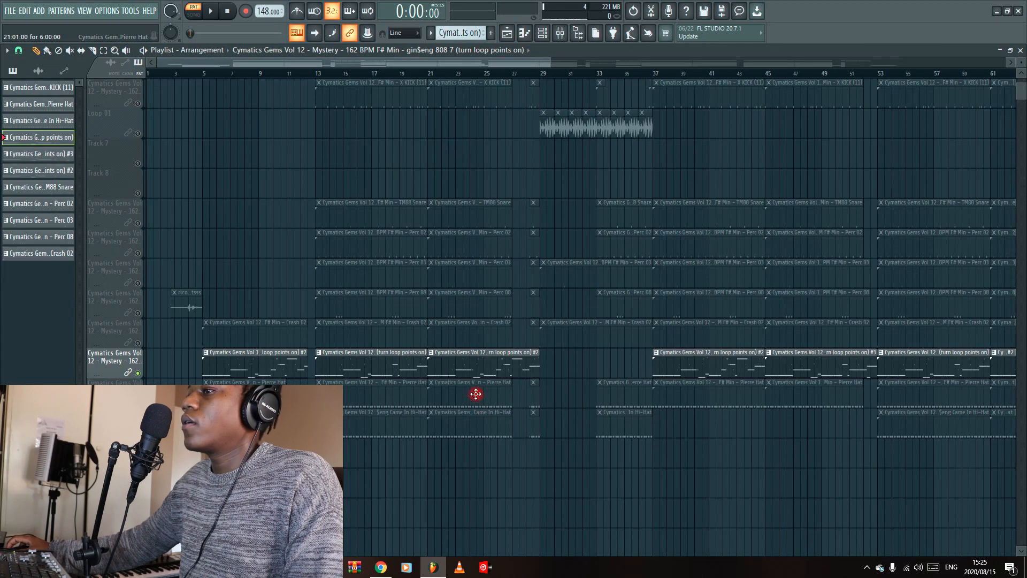
Step: Open the 808 #2 pattern placed at bar 21 of the playlist and look over its notes in the piano roll
{"action": "double_click", "coordinate": [472, 363]}
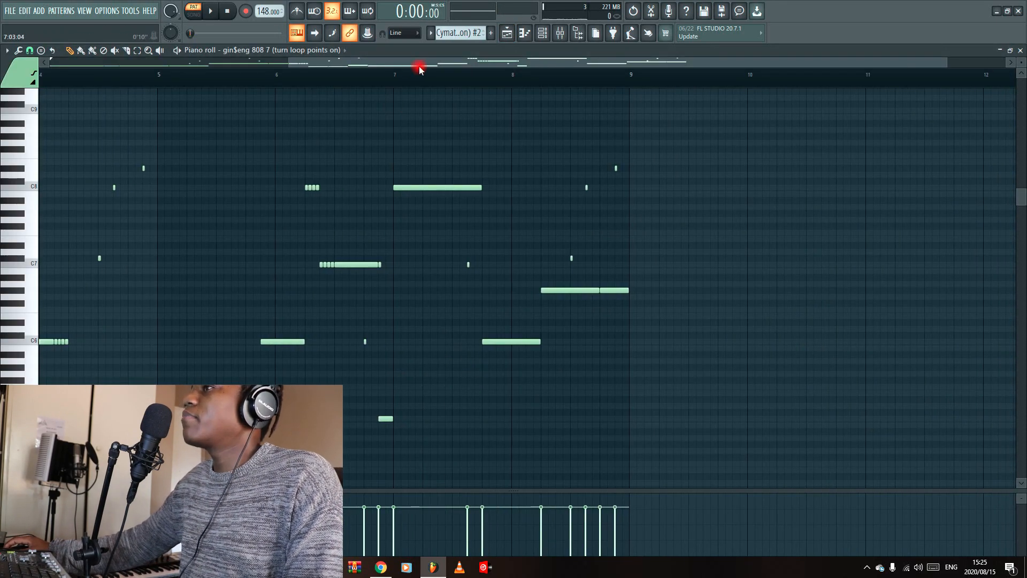
{"action": "left_click_drag", "start_coordinate": [428, 63], "coordinate": [94, 64]}
{"action": "left_click", "coordinate": [507, 34]}
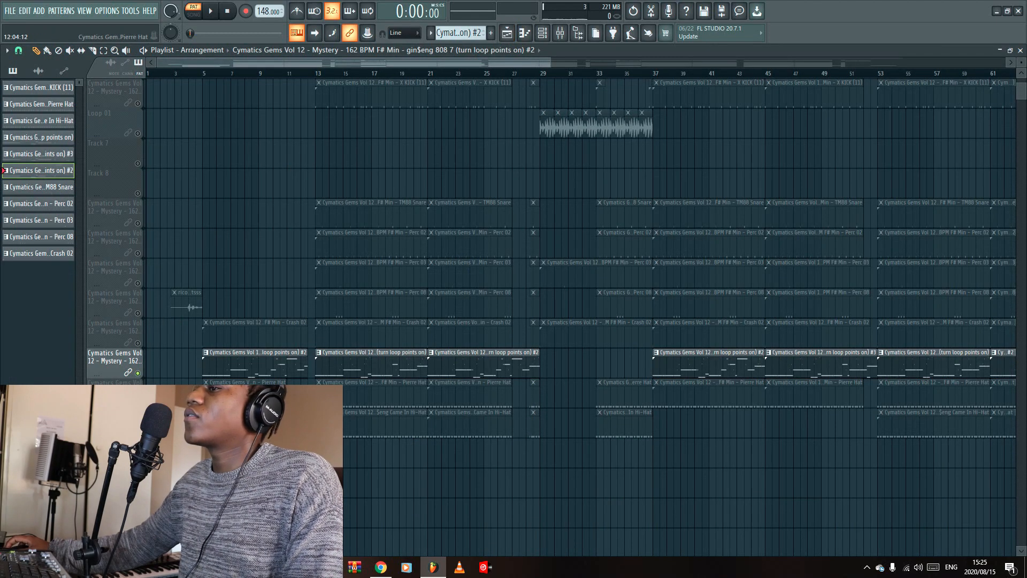
Step: Solo the X KICK (11) track and play its pattern in the piano roll from song bar 13, examining the kick hits through bar 8
{"action": "scroll", "coordinate": [392, 345], "scroll_direction": "up", "scroll_amount": 4}
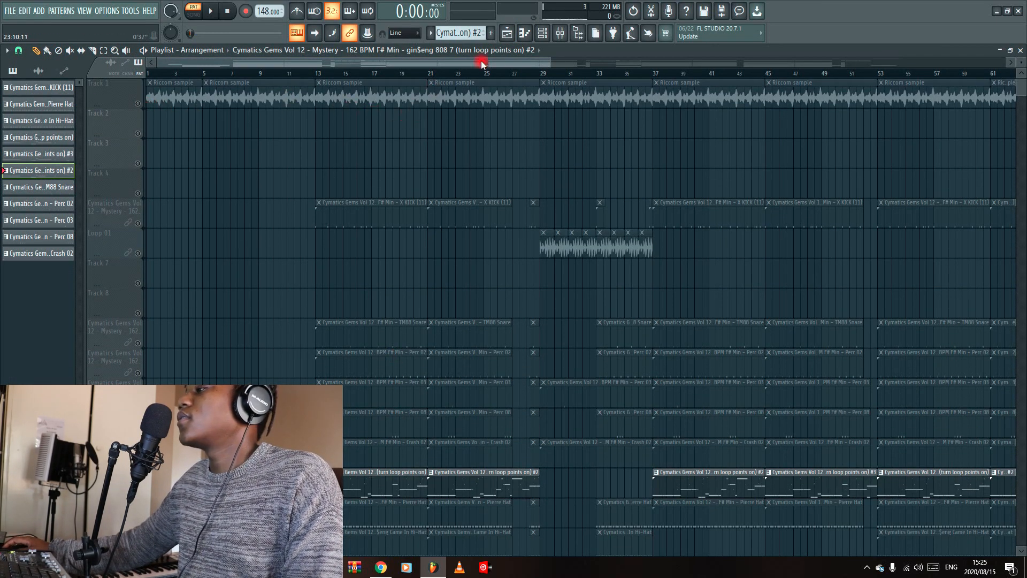
{"action": "left_click", "coordinate": [319, 78]}
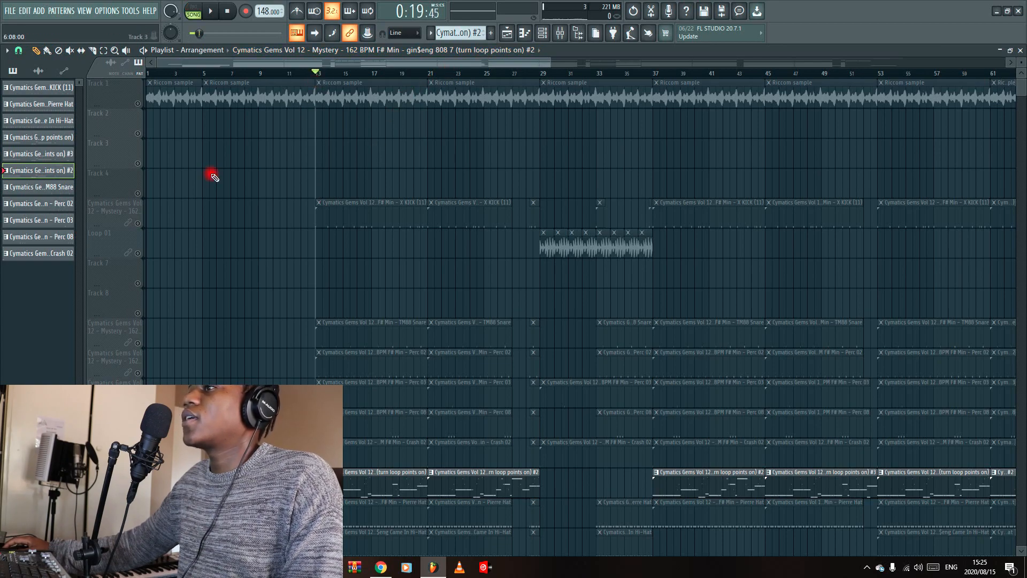
{"action": "double_click", "coordinate": [358, 227]}
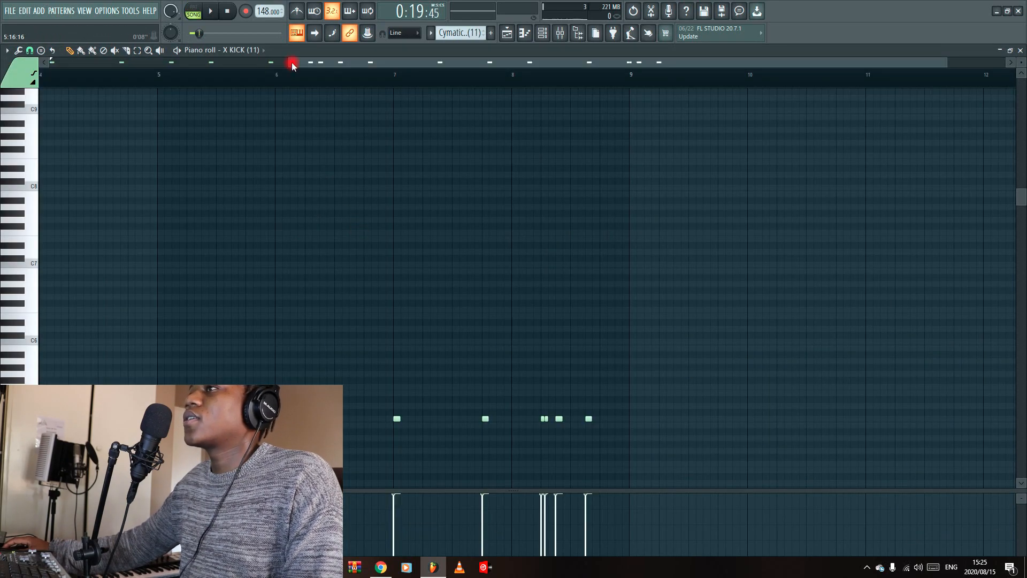
{"action": "key", "text": "space"}
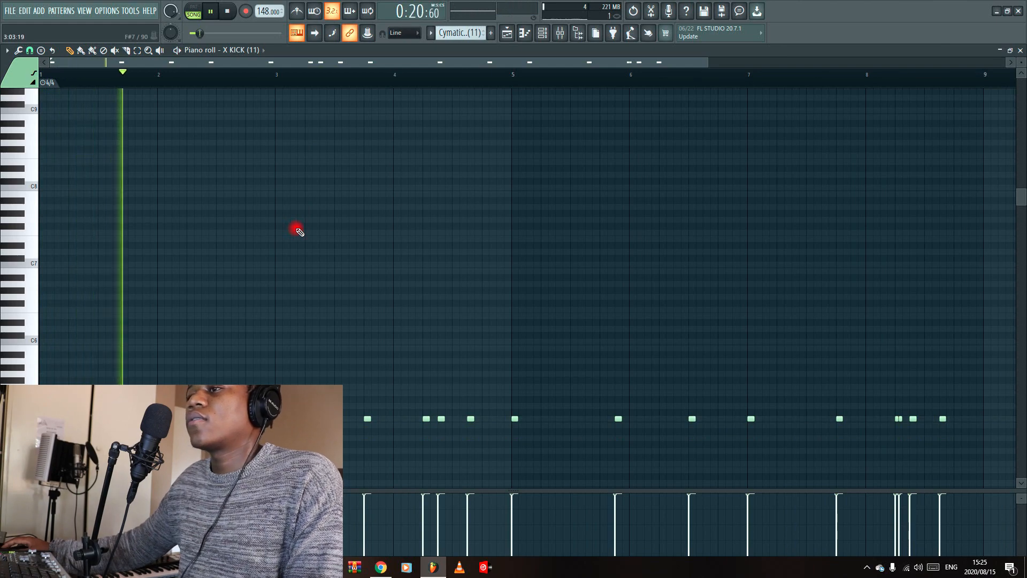
{"action": "scroll", "coordinate": [299, 231], "scroll_direction": "down", "scroll_amount": 1}
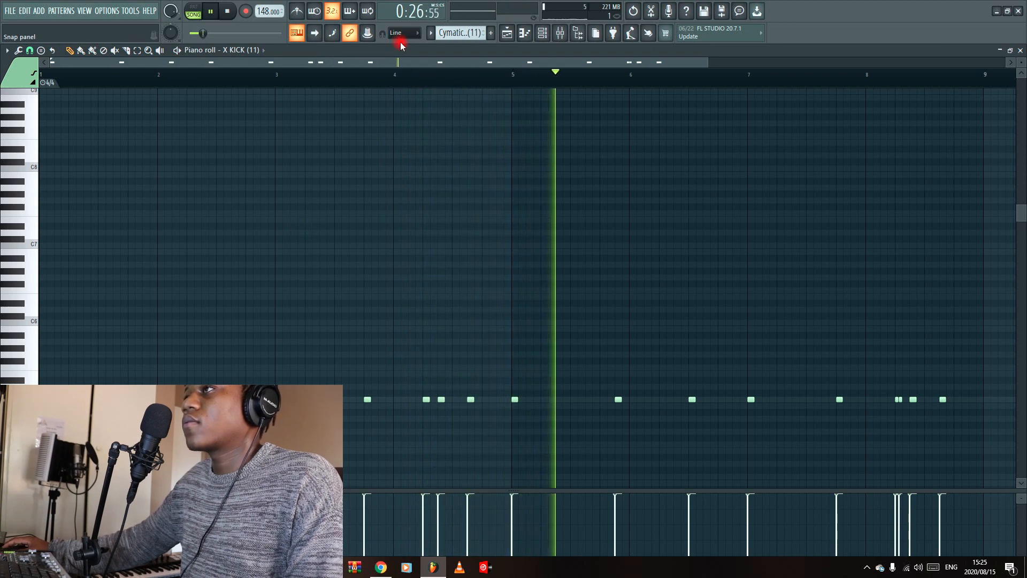
{"action": "left_click_drag", "start_coordinate": [403, 62], "coordinate": [553, 62]}
{"action": "key", "text": "space"}
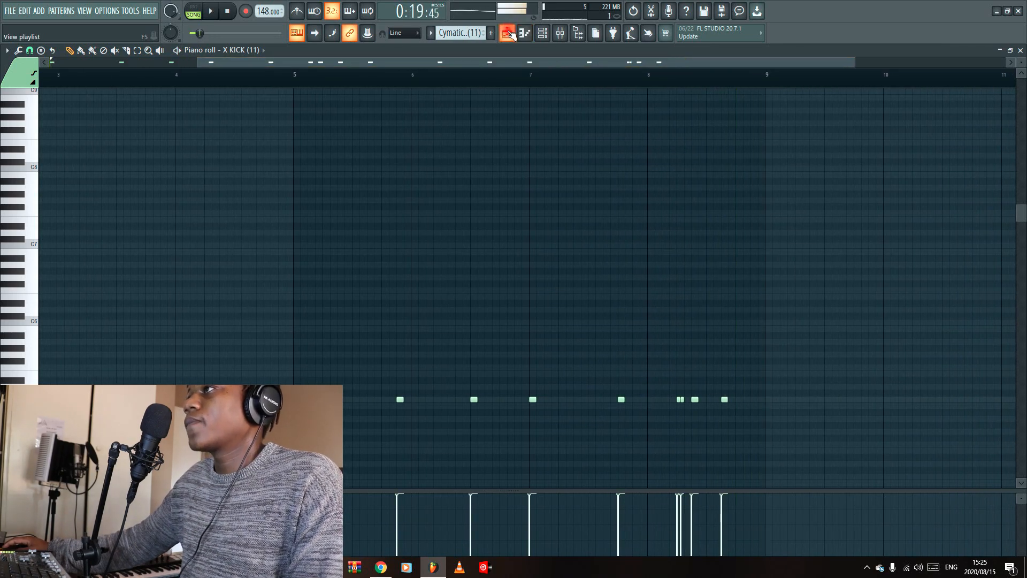
{"action": "left_click", "coordinate": [507, 33]}
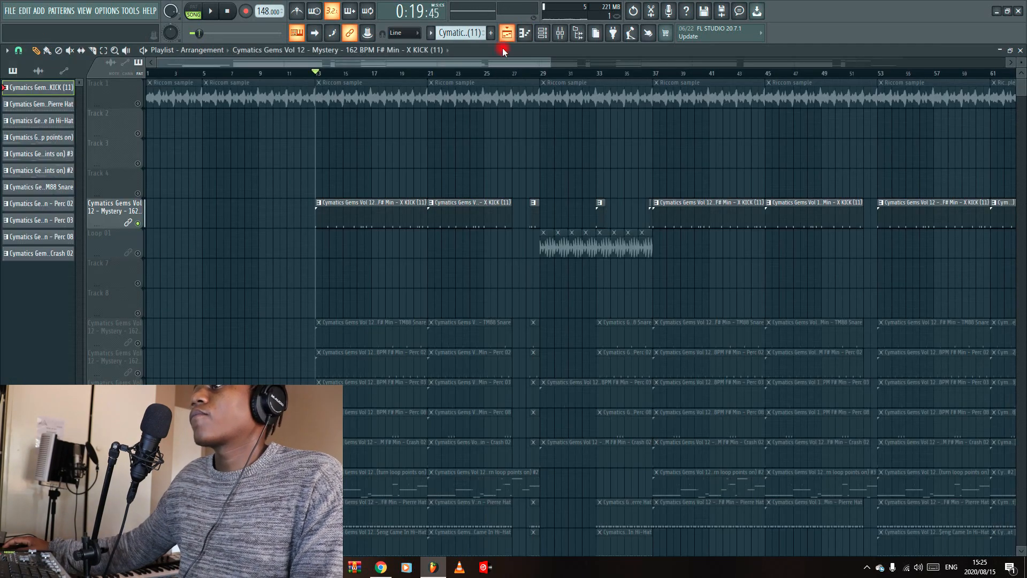
Step: Unmute all playlist tracks and set the song position to bar 29, where the first Loop 01 clips begin
{"action": "right_click", "coordinate": [138, 254]}
{"action": "right_click", "coordinate": [138, 254]}
{"action": "left_click_drag", "start_coordinate": [551, 73], "coordinate": [595, 64]}
{"action": "left_click", "coordinate": [376, 224]}
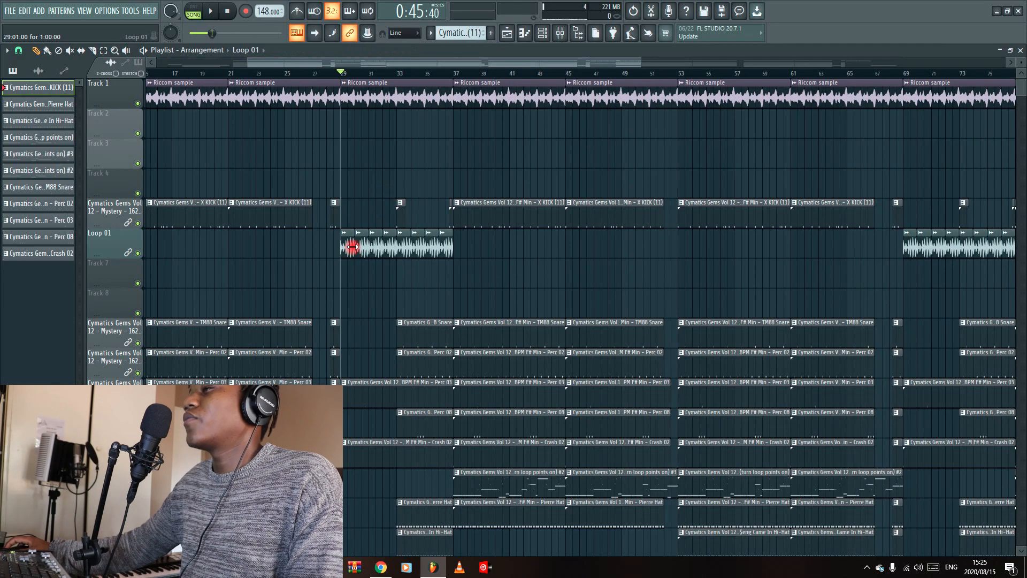
Step: Open the Loop 01 sample in Edison, play it, and close the editor, channel settings and mixer
{"action": "left_click_drag", "start_coordinate": [253, 408], "coordinate": [376, 153]}
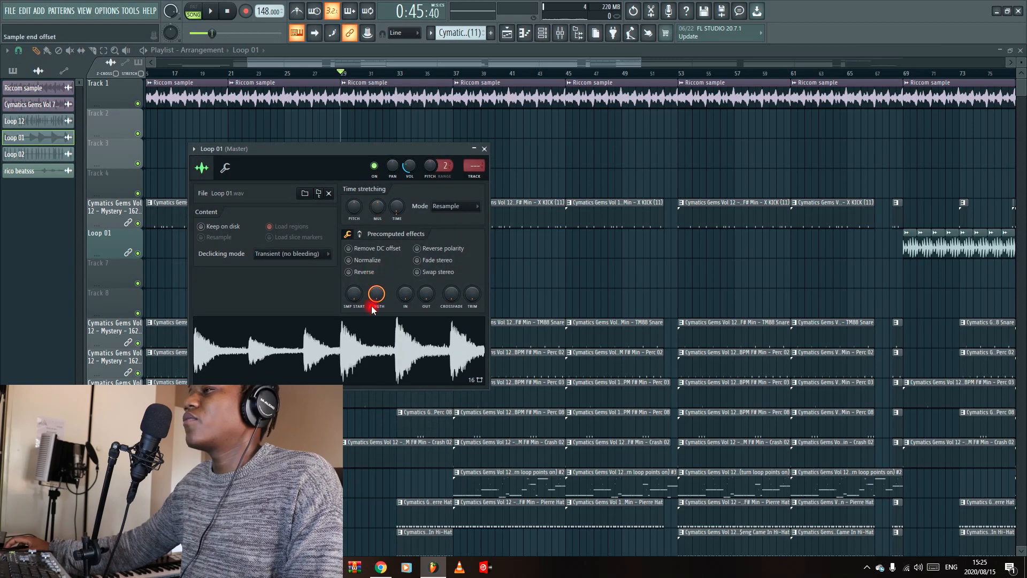
{"action": "right_click", "coordinate": [344, 348]}
{"action": "left_click", "coordinate": [368, 377]}
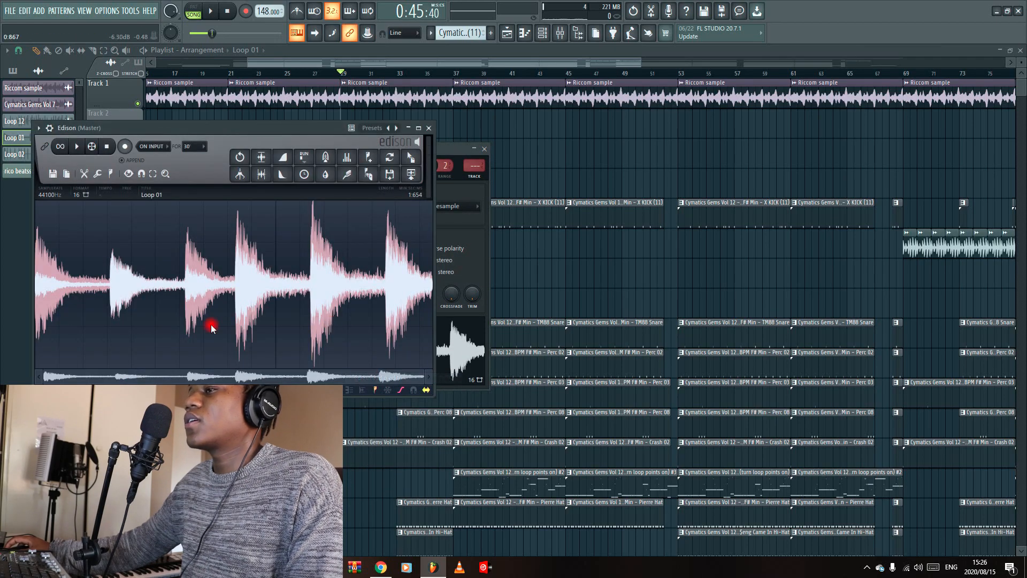
{"action": "left_click", "coordinate": [78, 147]}
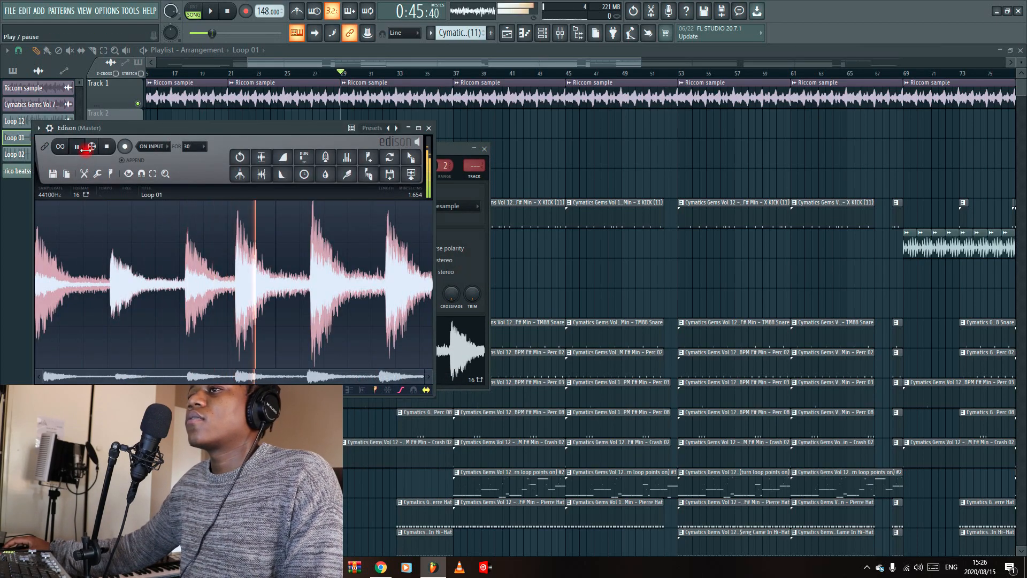
{"action": "left_click", "coordinate": [429, 128]}
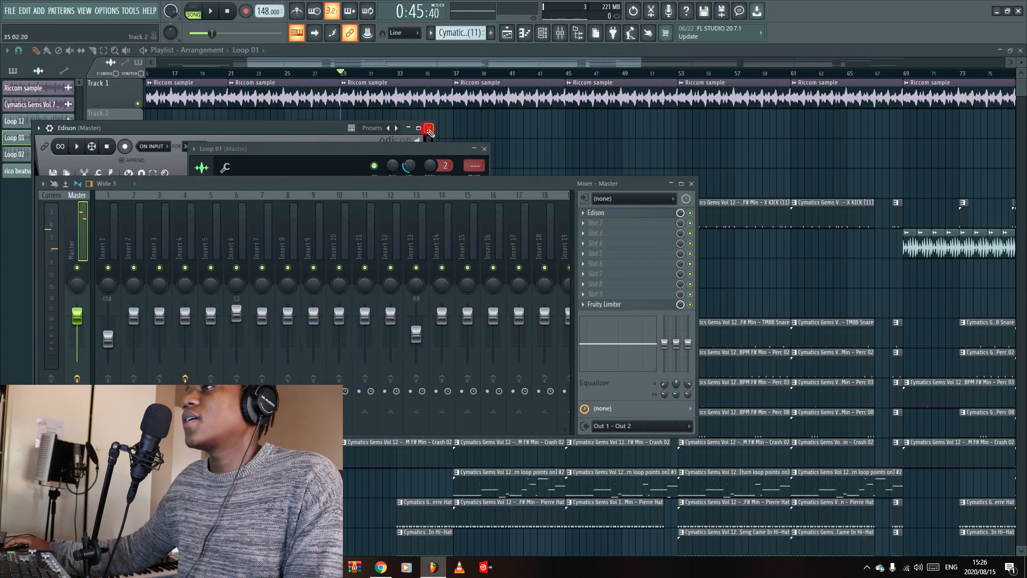
{"action": "left_click", "coordinate": [485, 149]}
{"action": "key", "text": "F9"}
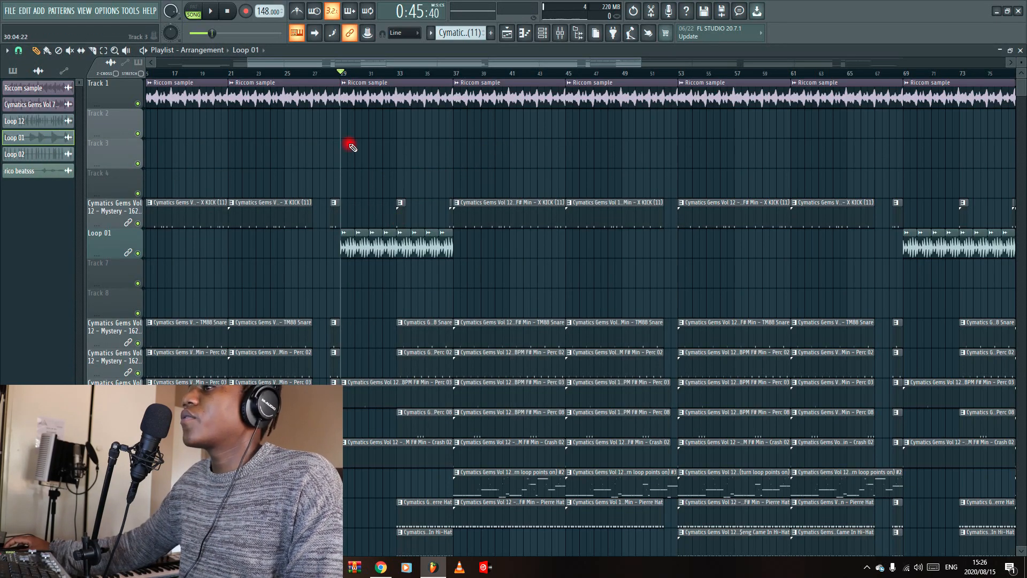
Step: Play the song briefly from bar 29 and look over where the Loop 01 clips and patterns recur through the end of the arrangement
{"action": "key", "text": "space"}
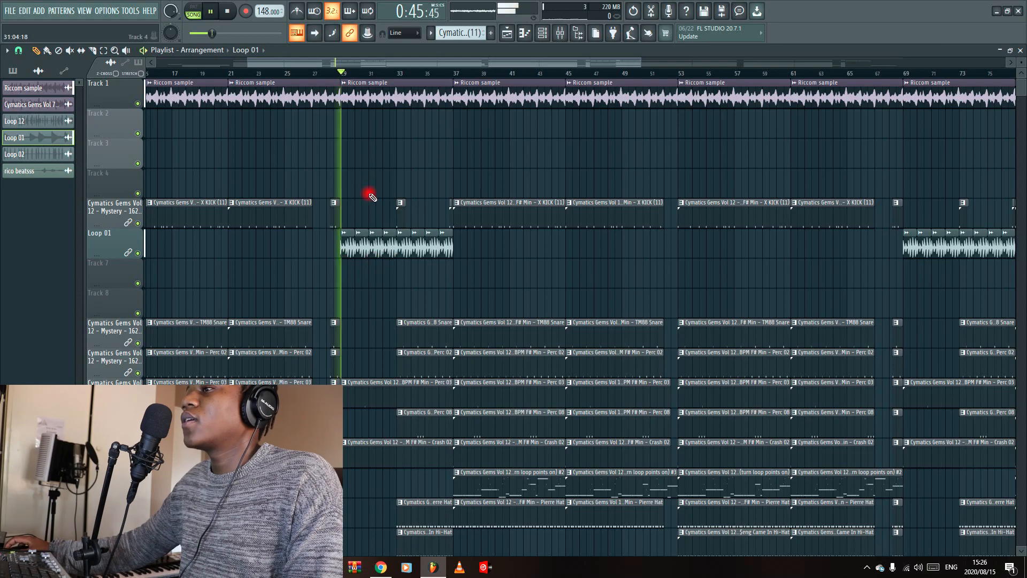
{"action": "key", "text": "space"}
{"action": "left_click_drag", "start_coordinate": [431, 62], "coordinate": [493, 64]}
{"action": "scroll", "coordinate": [571, 218], "scroll_direction": "down", "scroll_amount": 3}
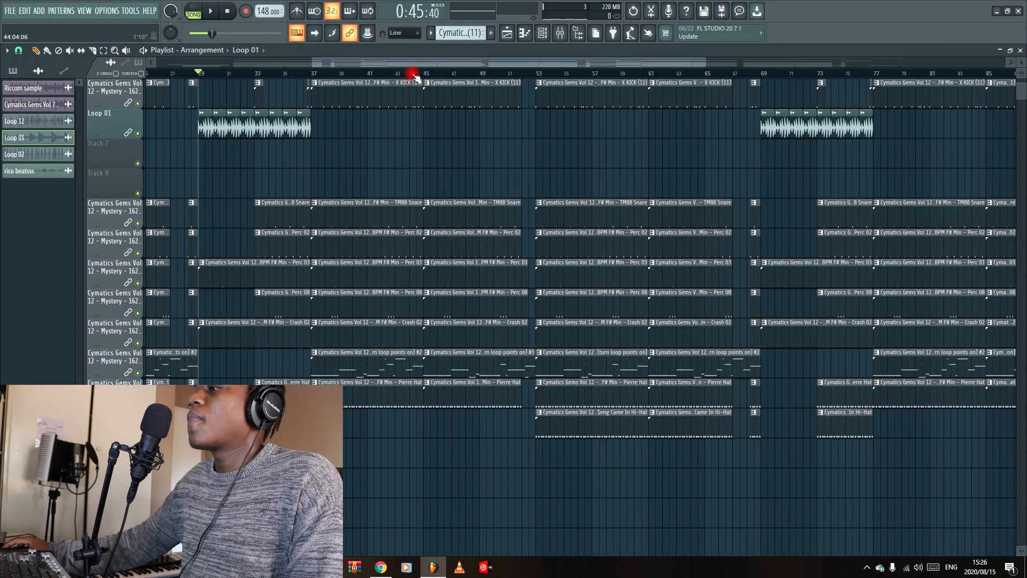
{"action": "left_click_drag", "start_coordinate": [472, 62], "coordinate": [769, 64]}
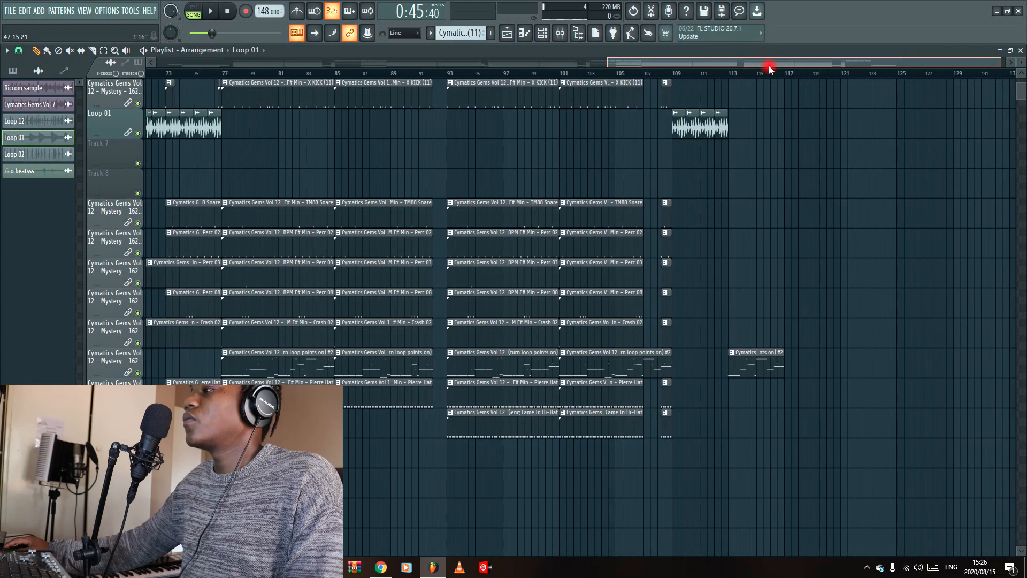
{"action": "scroll", "coordinate": [797, 263], "scroll_direction": "up", "scroll_amount": 3}
{"action": "left_click_drag", "start_coordinate": [646, 61], "coordinate": [309, 168]}
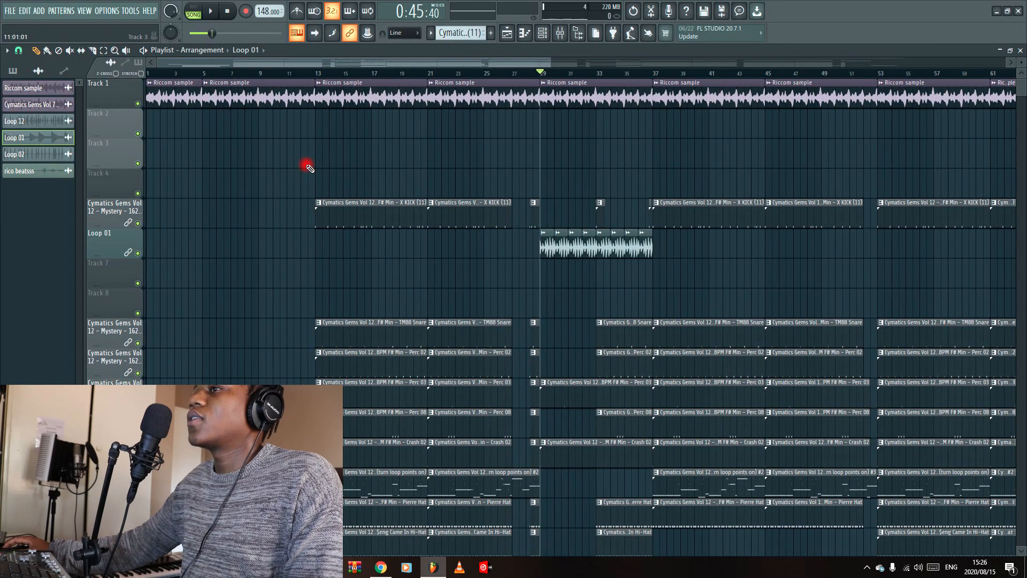
Step: Return the song position to the start, then play the rico beatsss sample in Edison and close its windows
{"action": "left_click", "coordinate": [228, 11]}
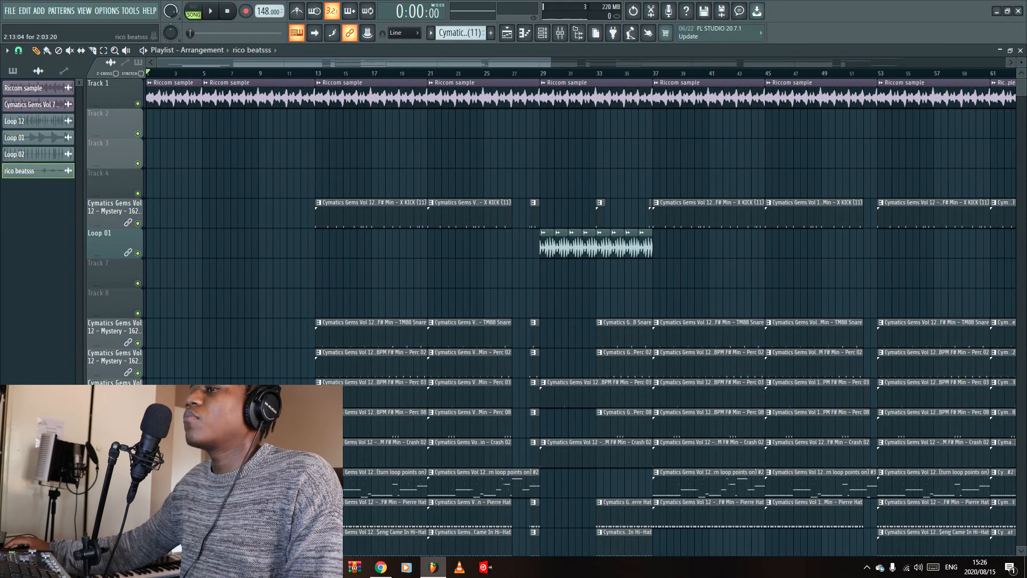
{"action": "double_click", "coordinate": [197, 260]}
{"action": "right_click", "coordinate": [238, 367]}
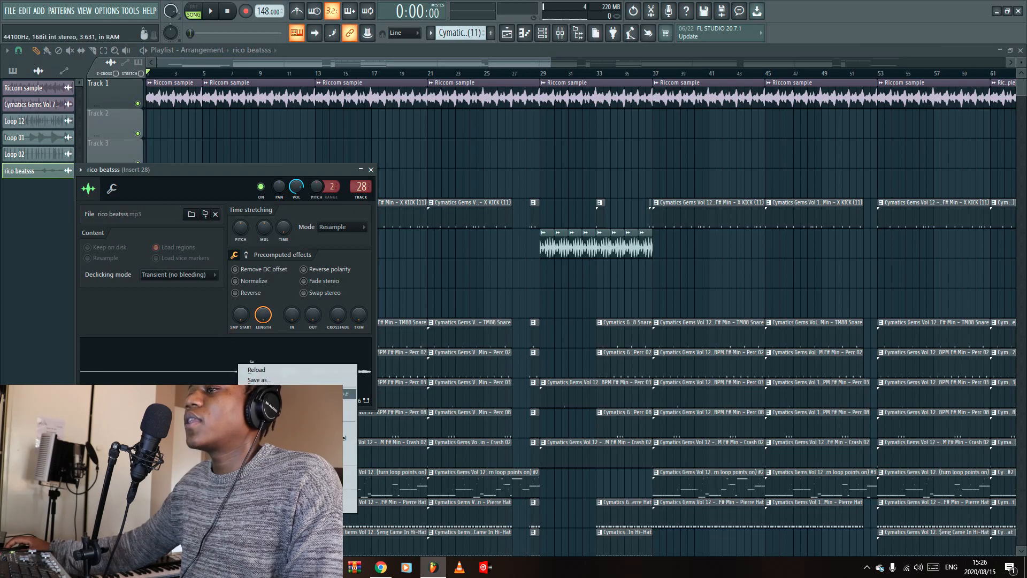
{"action": "left_click", "coordinate": [294, 393]}
{"action": "left_click", "coordinate": [59, 149]}
{"action": "left_click", "coordinate": [79, 147]}
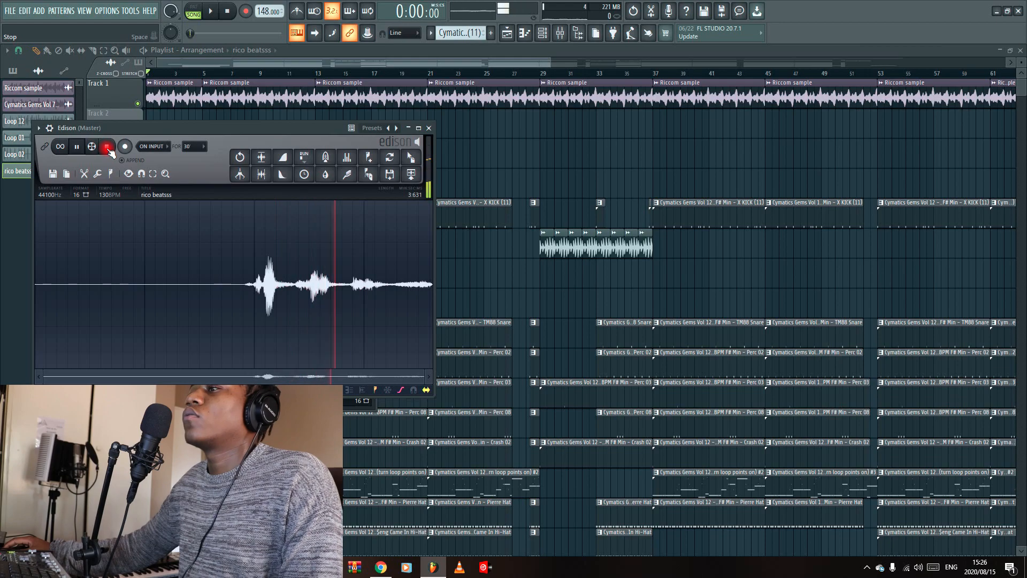
{"action": "left_click", "coordinate": [430, 128]}
{"action": "key", "text": "F9"}
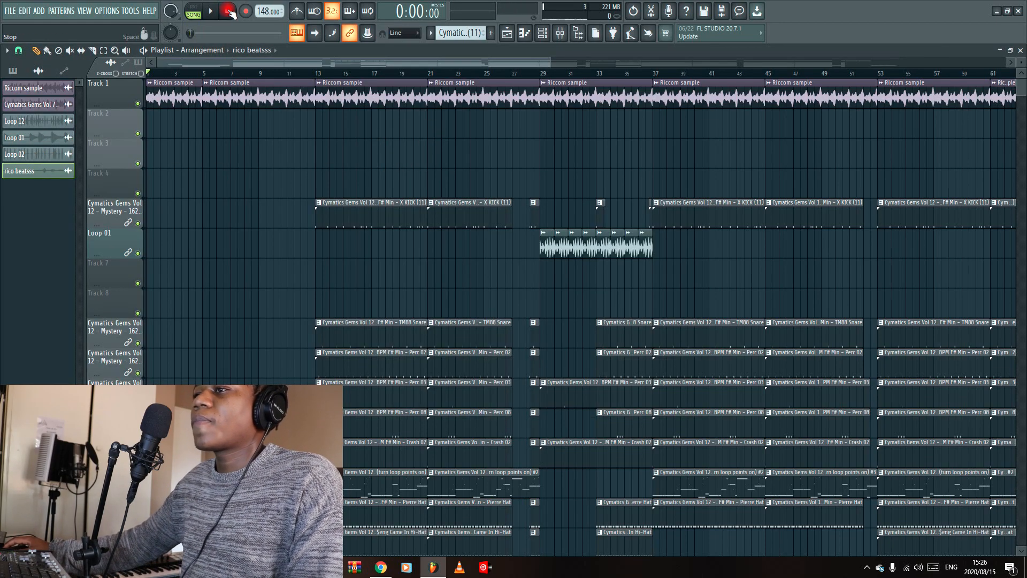
Step: Look over the playlist's track layout from the kick down to the hi-hats, with the tracks shown at reduced height
{"action": "scroll", "coordinate": [268, 222], "scroll_direction": "down", "scroll_amount": 4}
{"action": "left_click_drag", "start_coordinate": [1023, 93], "coordinate": [1023, 75]}
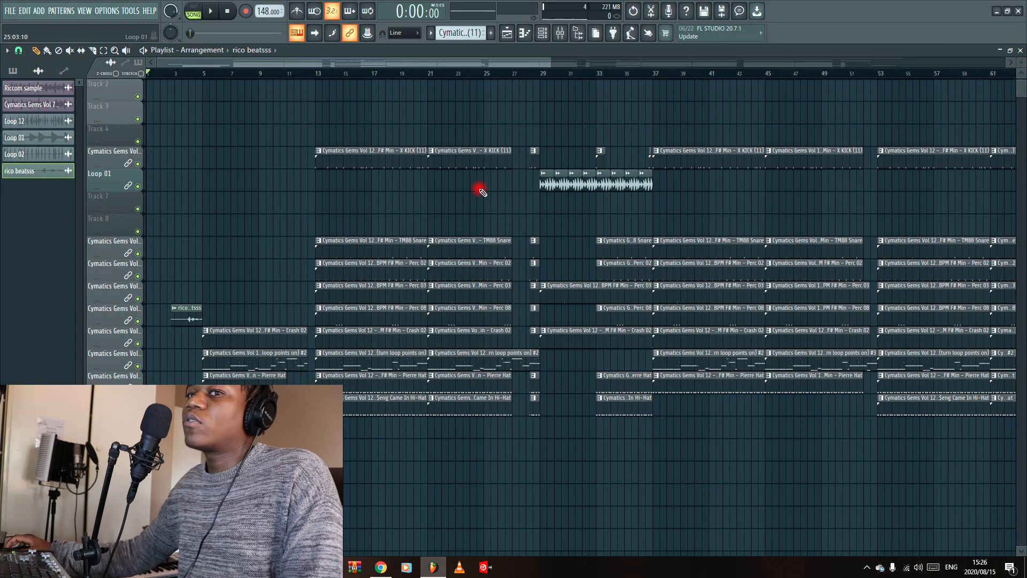